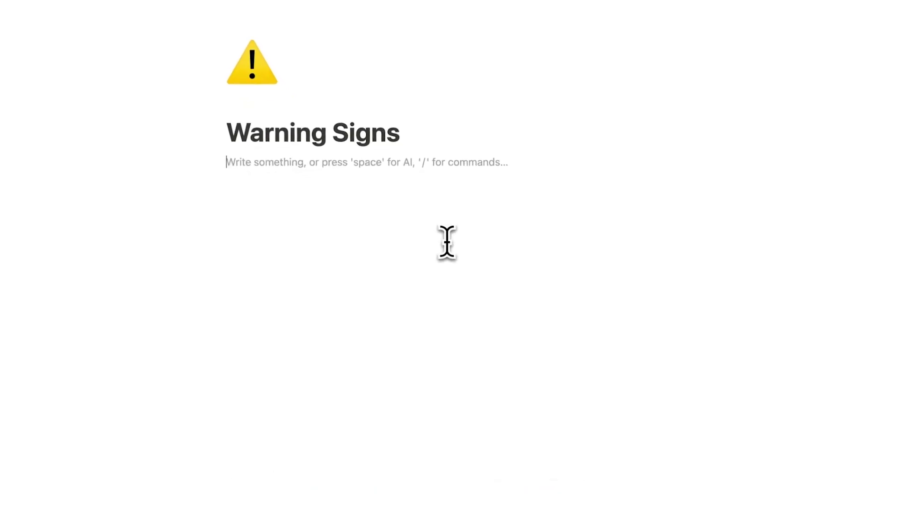
Step: Insert a new inline table named 'Task List' with 'Do Research' as its first task
{"action": "type", "text": "/data"}
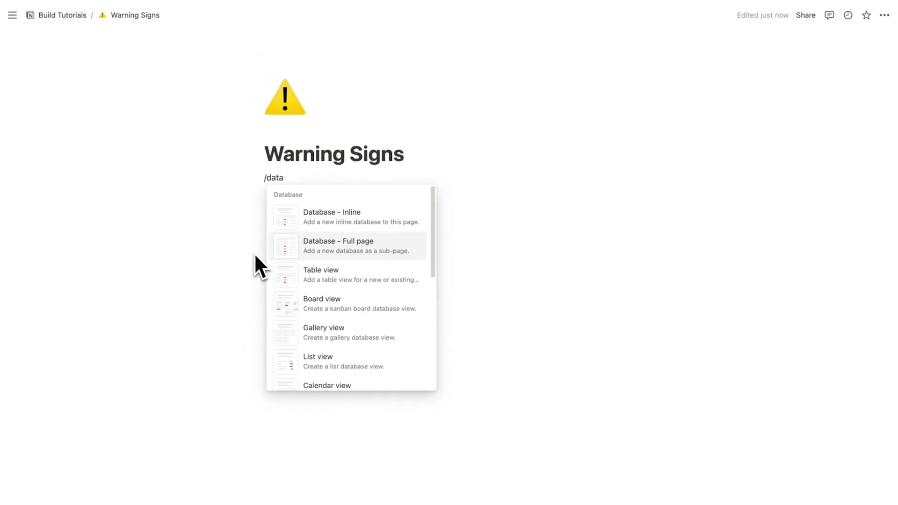
{"action": "left_click", "coordinate": [301, 277]}
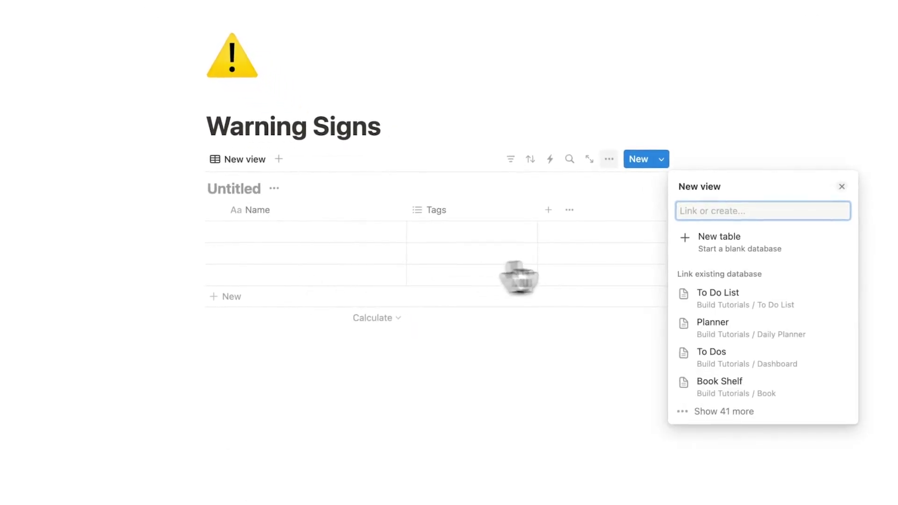
{"action": "left_click", "coordinate": [685, 241]}
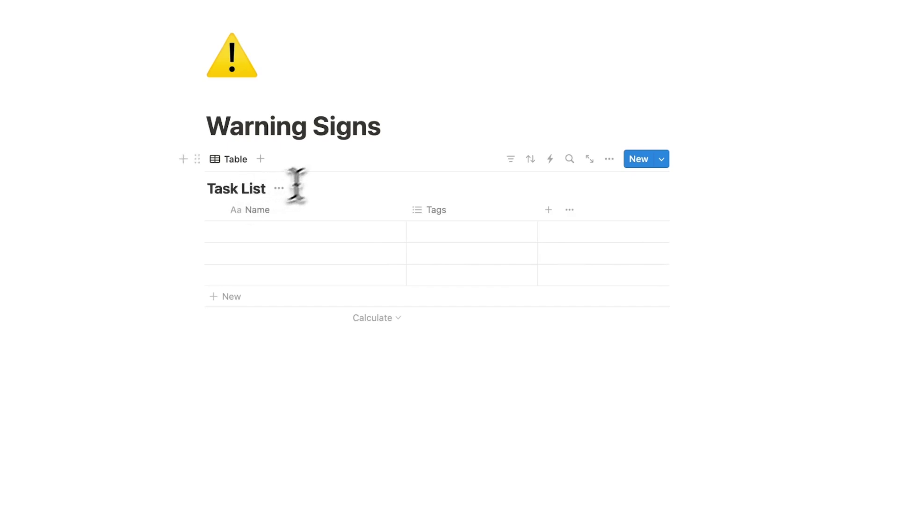
{"action": "left_click", "coordinate": [384, 126]}
{"action": "key", "text": "Return"}
{"action": "left_click", "coordinate": [332, 253]}
{"action": "type", "text": "Do Research"}
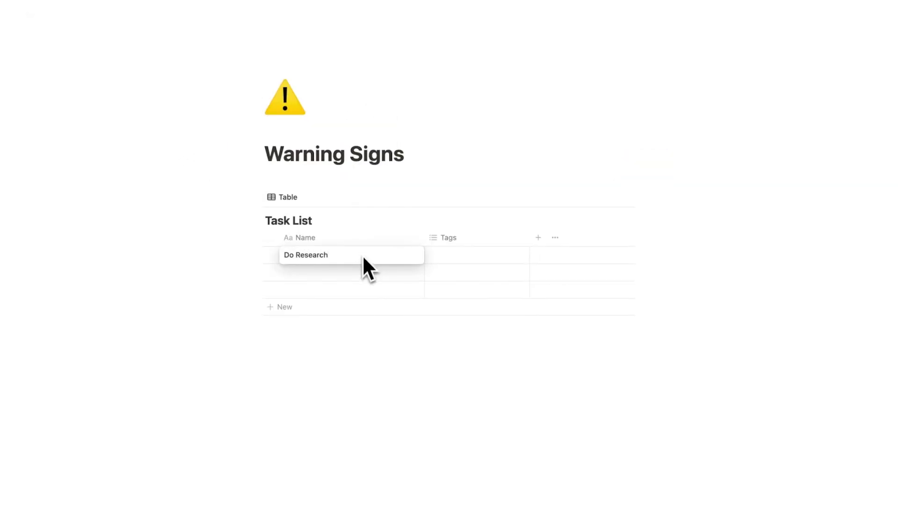
Step: Add a second blank inline table below Task List, to be titled 'Project List'
{"action": "left_click", "coordinate": [414, 339]}
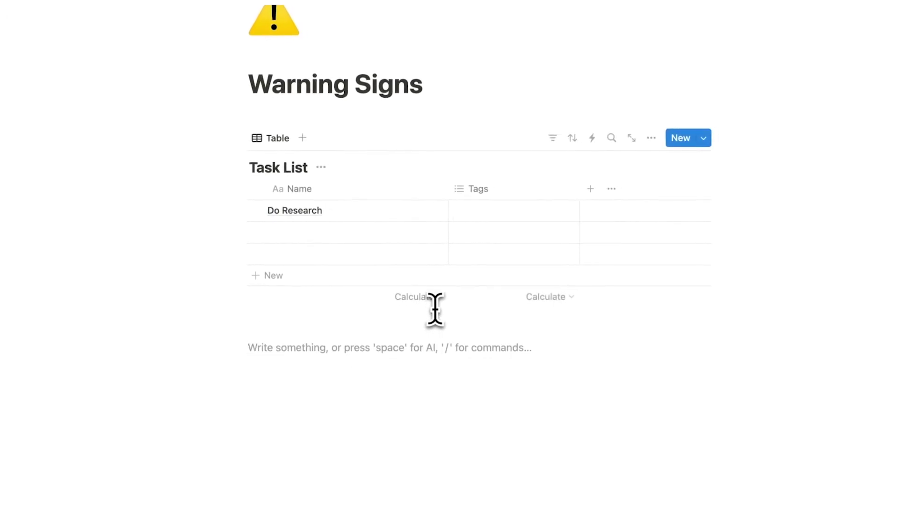
{"action": "type", "text": "/data"}
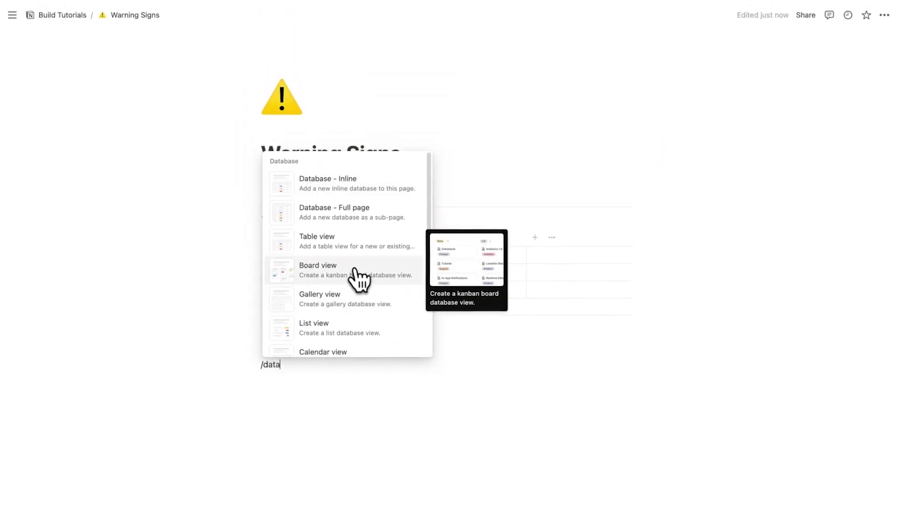
{"action": "left_click", "coordinate": [344, 248]}
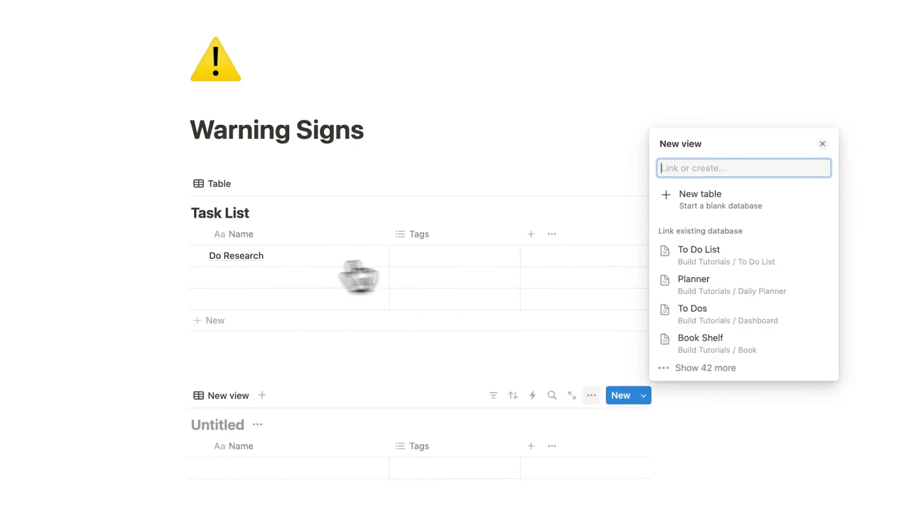
{"action": "left_click", "coordinate": [714, 210]}
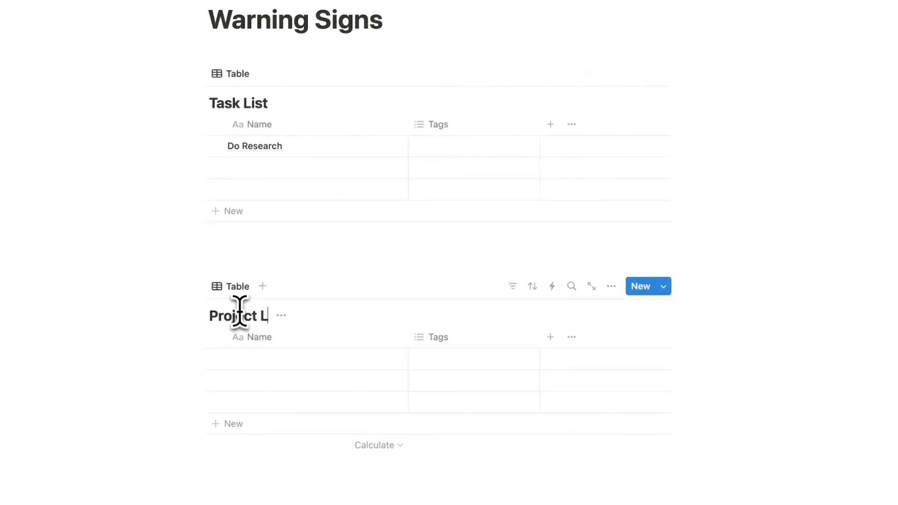
Step: Delete the Tags property from the Task List table
{"action": "left_click", "coordinate": [445, 124]}
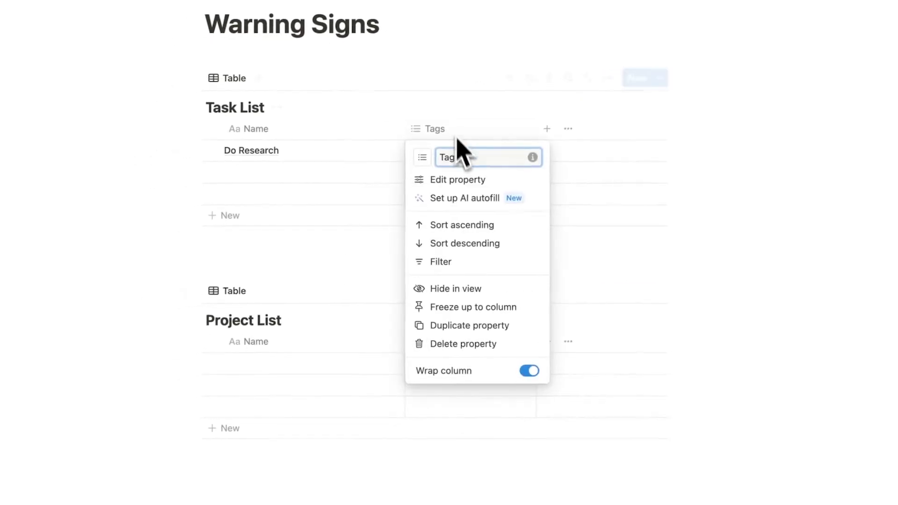
{"action": "left_click", "coordinate": [467, 344]}
{"action": "left_click", "coordinate": [479, 276]}
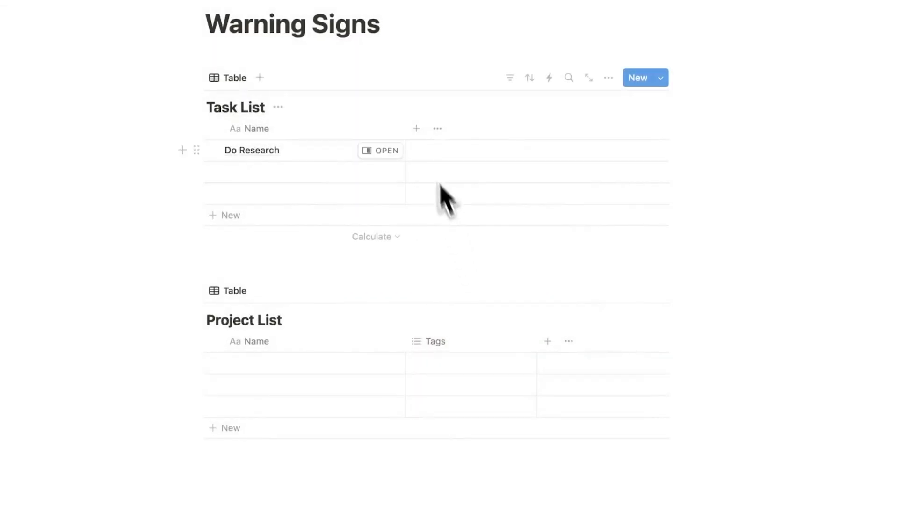
Step: Add a 'Project List' relation property linking Task List to the Project List table
{"action": "left_click", "coordinate": [418, 129]}
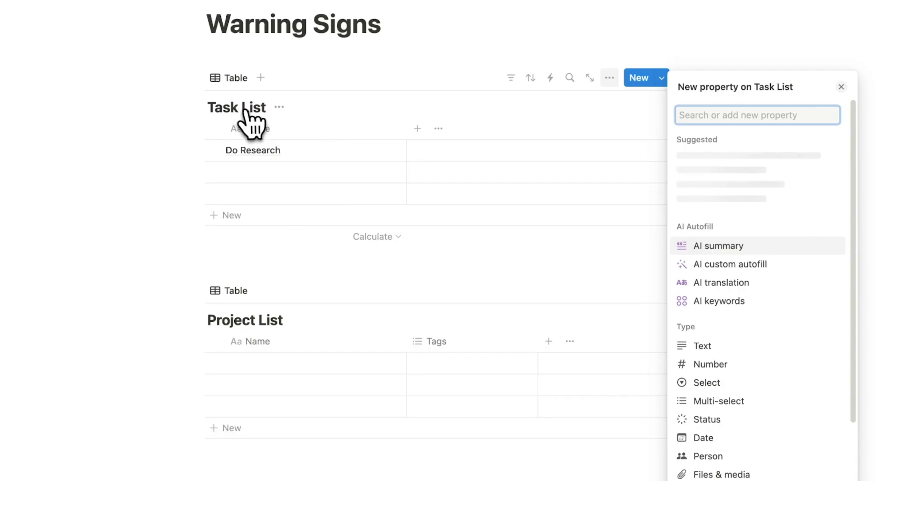
{"action": "scroll", "coordinate": [767, 290], "scroll_direction": "down", "scroll_amount": 5}
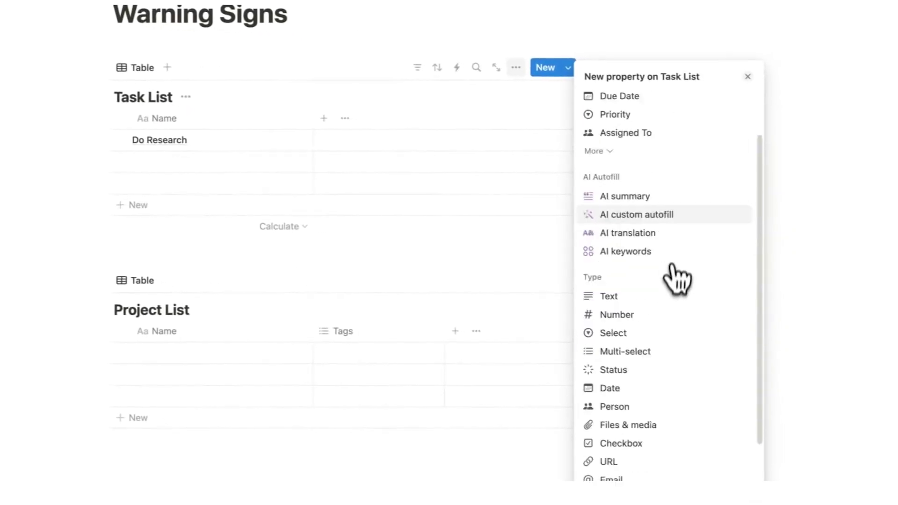
{"action": "left_click", "coordinate": [641, 413]}
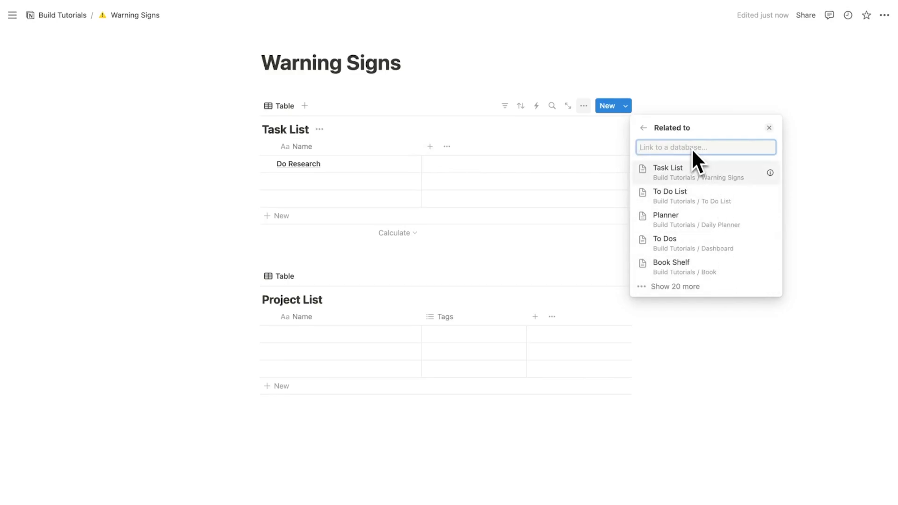
{"action": "type", "text": "Project List"}
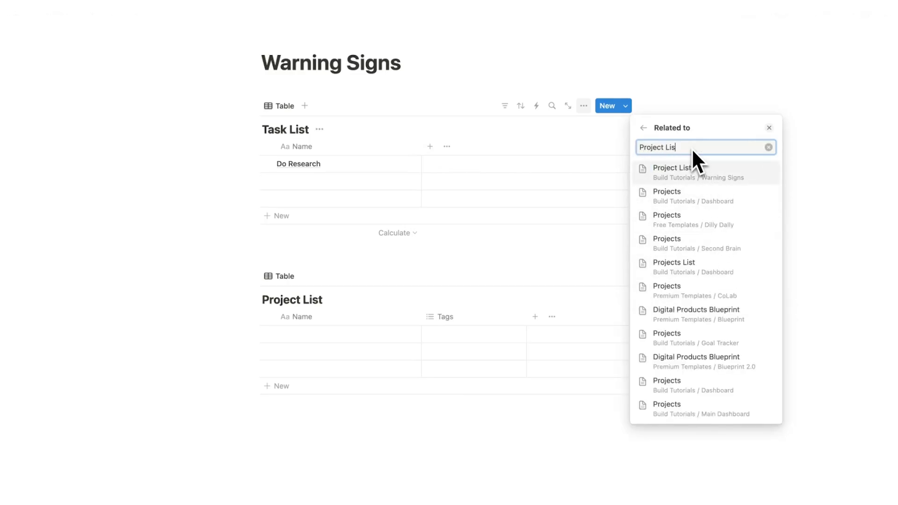
{"action": "left_click", "coordinate": [716, 174]}
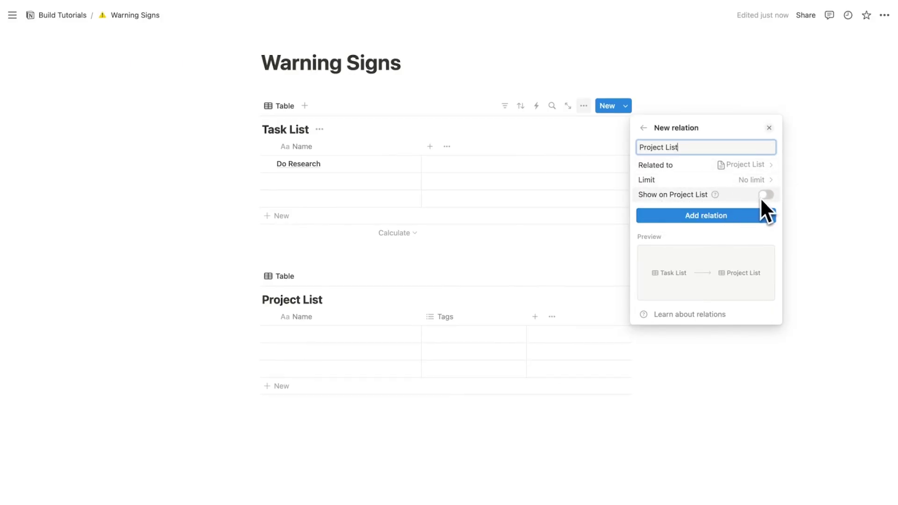
{"action": "left_click", "coordinate": [730, 216]}
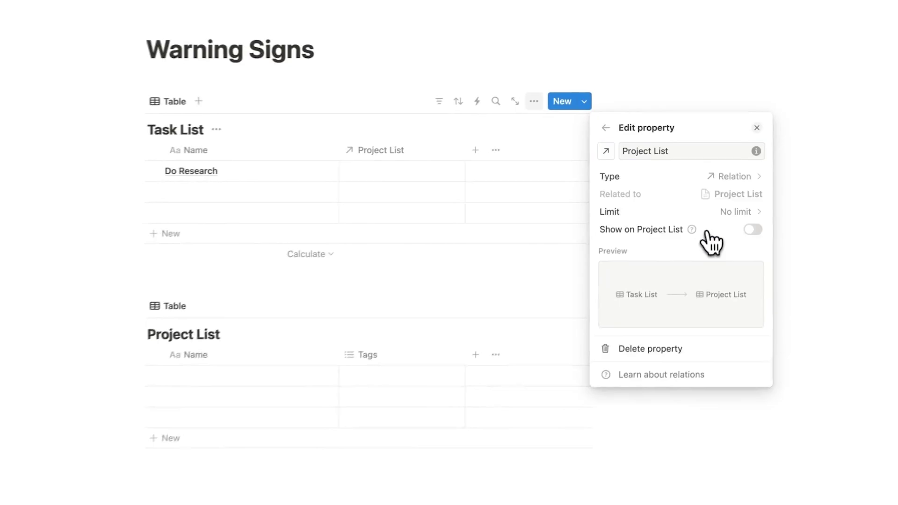
{"action": "left_click", "coordinate": [821, 207]}
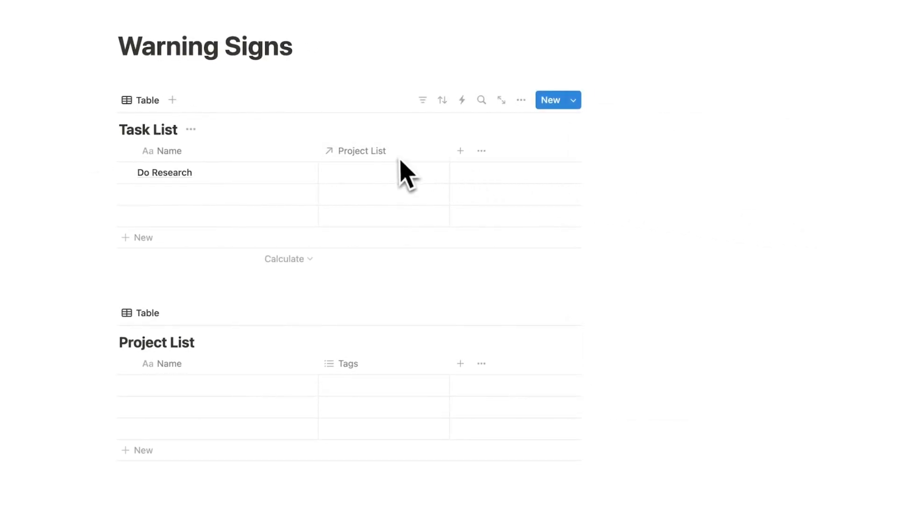
Step: Name the first Project List row 'Report'
{"action": "left_click", "coordinate": [201, 383]}
{"action": "type", "text": "Report"}
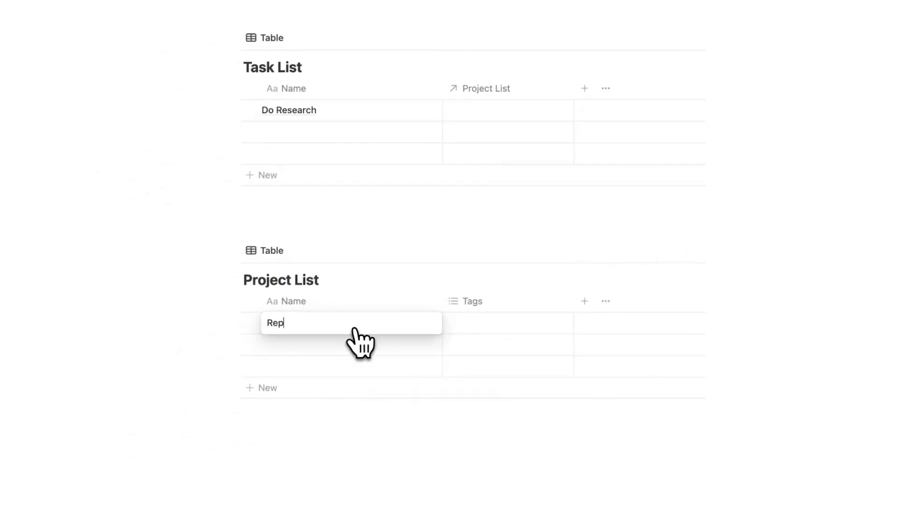
{"action": "left_click", "coordinate": [357, 340]}
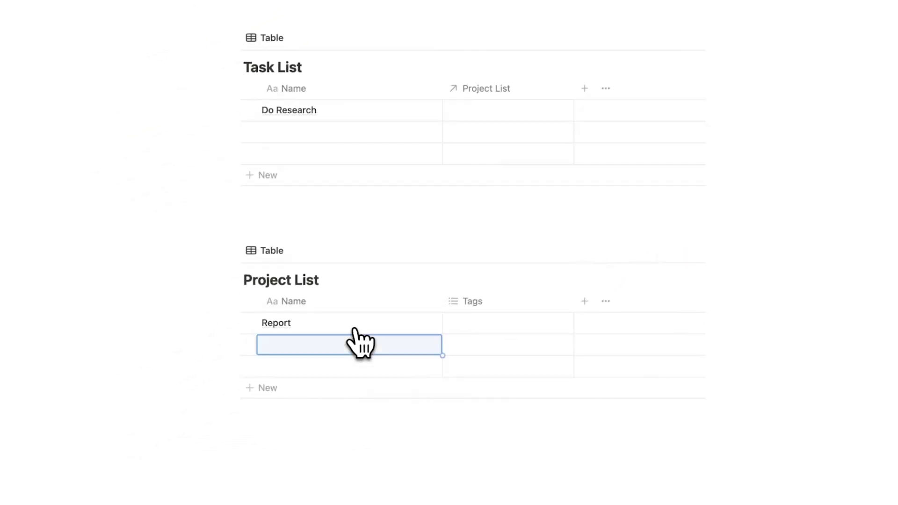
Step: Delete the two empty project rows and link Do Research to the Report project
{"action": "left_click", "coordinate": [363, 454]}
{"action": "left_click", "coordinate": [249, 345]}
{"action": "left_click", "coordinate": [264, 368]}
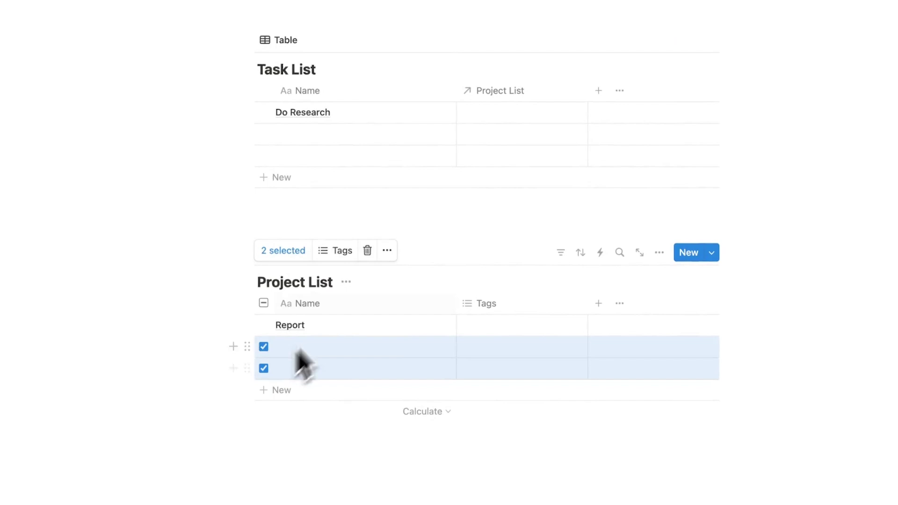
{"action": "left_click", "coordinate": [369, 257]}
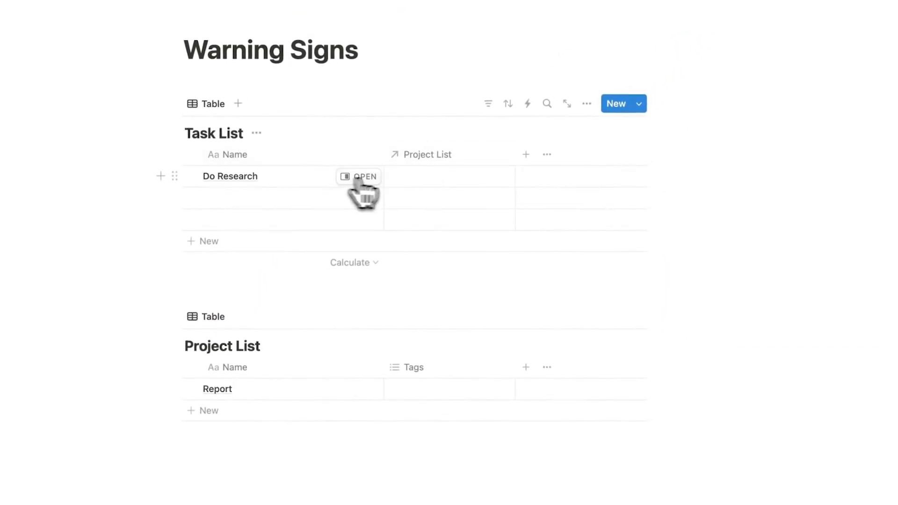
{"action": "left_click", "coordinate": [433, 177]}
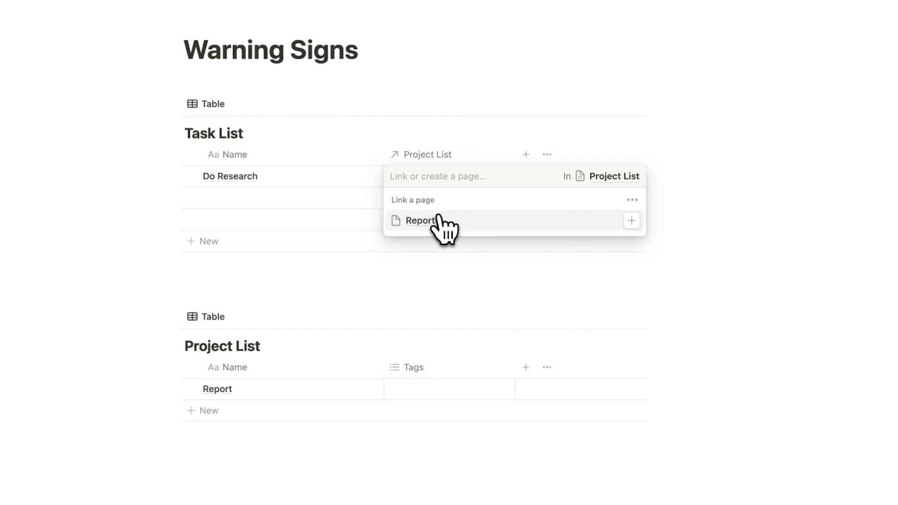
{"action": "left_click", "coordinate": [444, 220]}
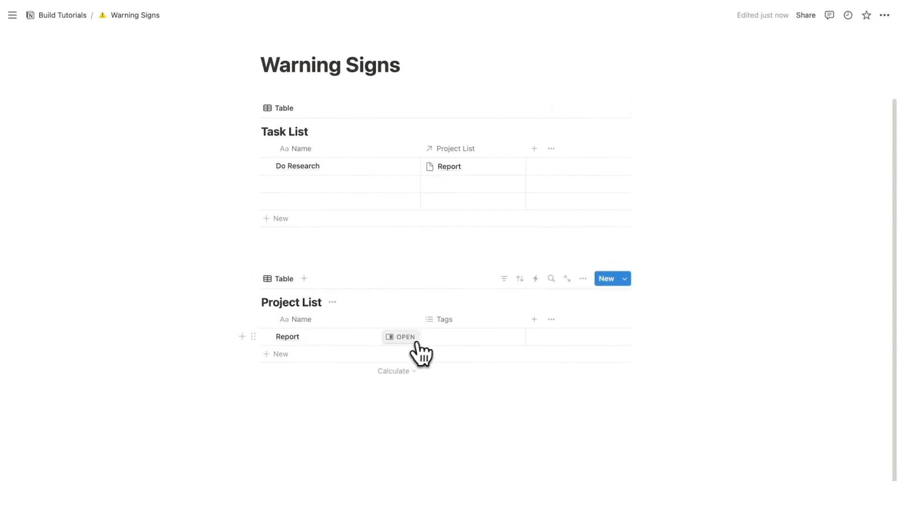
Step: Open the Report project in side peek to see its backlink from Do Research
{"action": "left_click", "coordinate": [401, 337]}
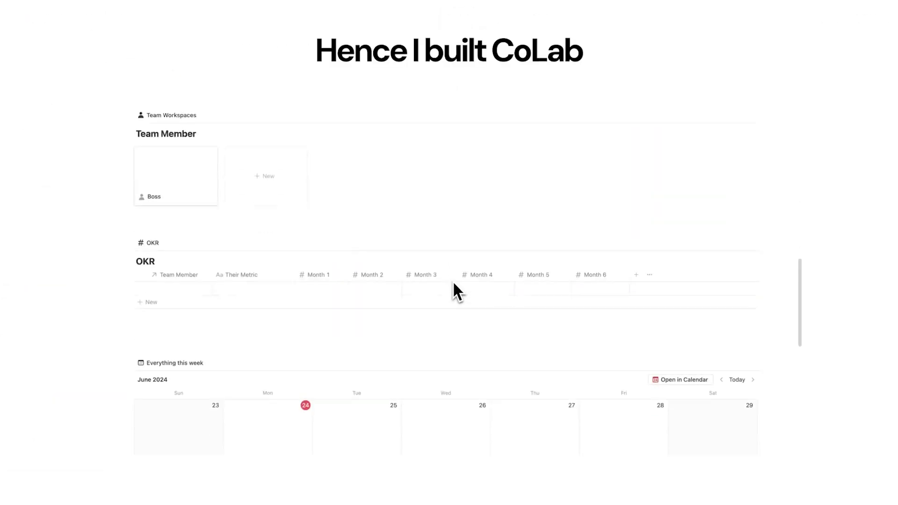
{"action": "scroll", "coordinate": [454, 288], "scroll_direction": "down", "scroll_amount": 5}
Step: Scroll through the CoLab workspace page and back to the top
{"action": "scroll", "coordinate": [455, 290], "scroll_direction": "up", "scroll_amount": 12}
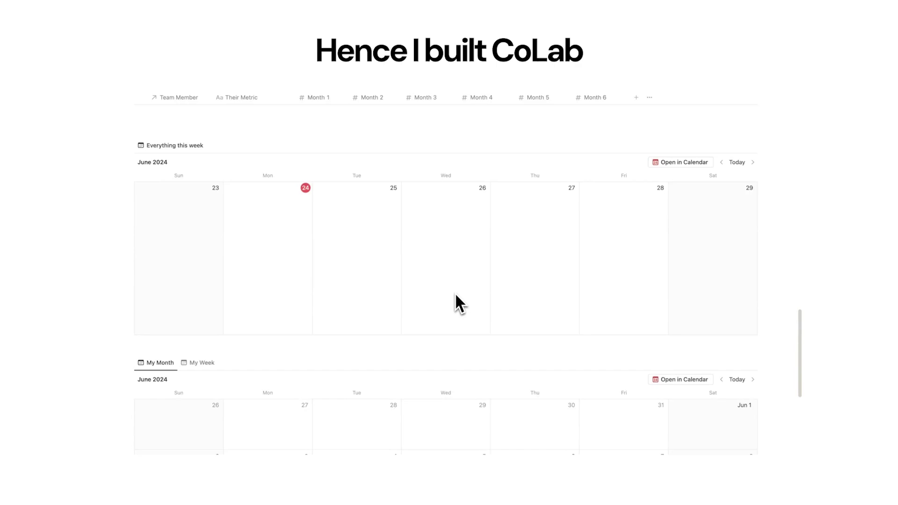
{"action": "scroll", "coordinate": [456, 295], "scroll_direction": "up", "scroll_amount": 15}
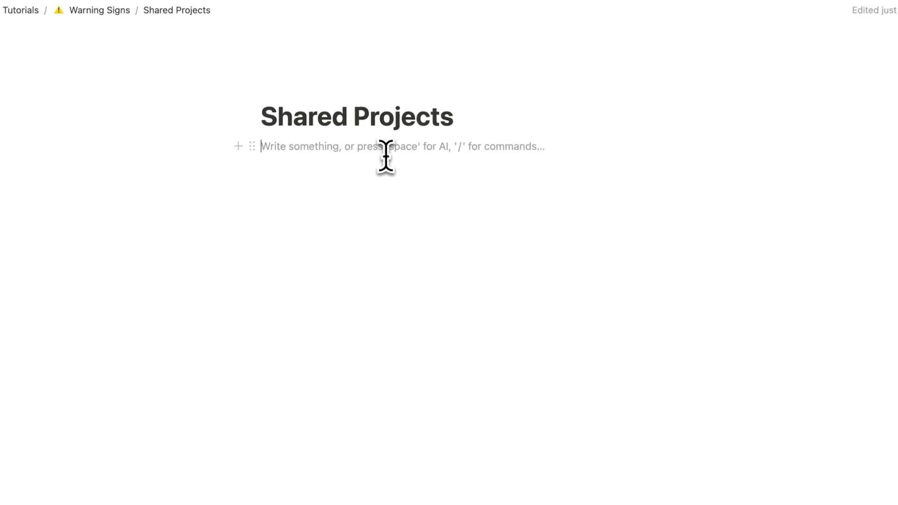
Step: Insert an inline 'Shared Projects' table whose first row 'Presentation' opens beside it
{"action": "type", "text": "/data"}
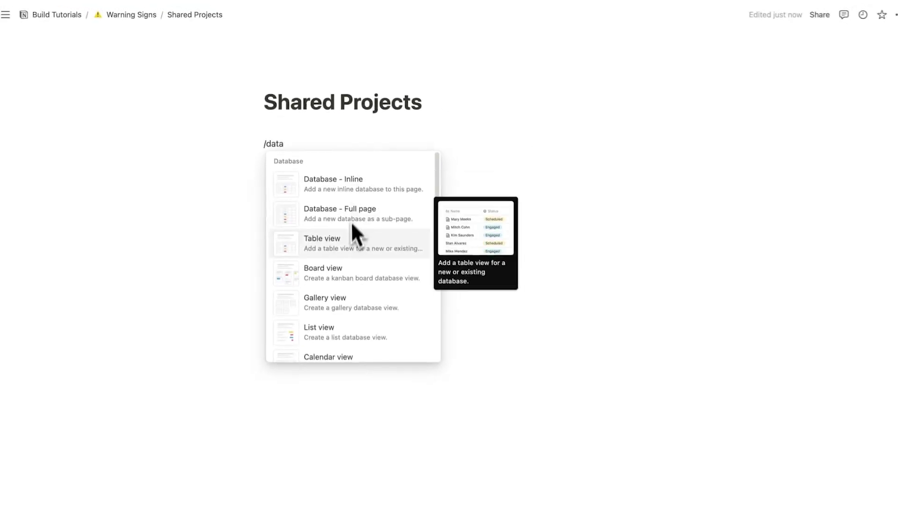
{"action": "left_click", "coordinate": [349, 240]}
{"action": "left_click", "coordinate": [686, 211]}
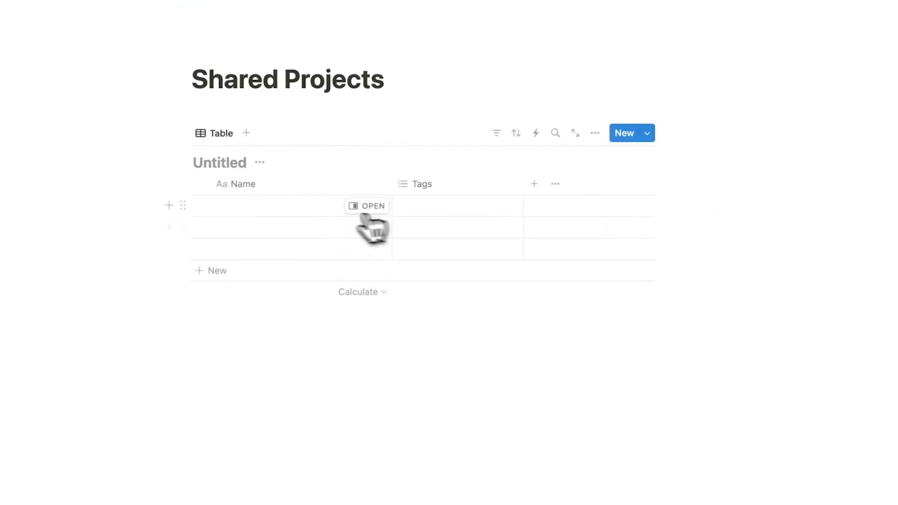
{"action": "left_click", "coordinate": [229, 165]}
{"action": "type", "text": "Sha"}
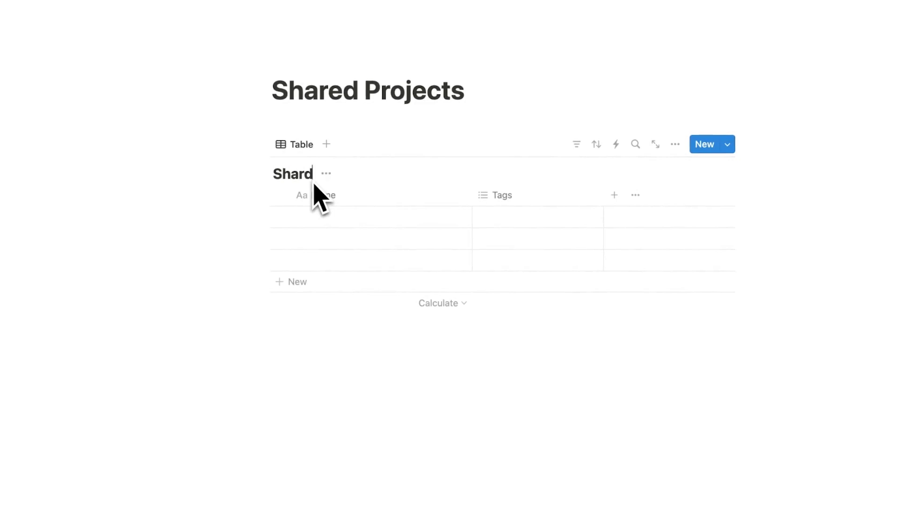
{"action": "type", "text": "red Projects"}
{"action": "left_click", "coordinate": [404, 219]}
{"action": "type", "text": "Presentatio"}
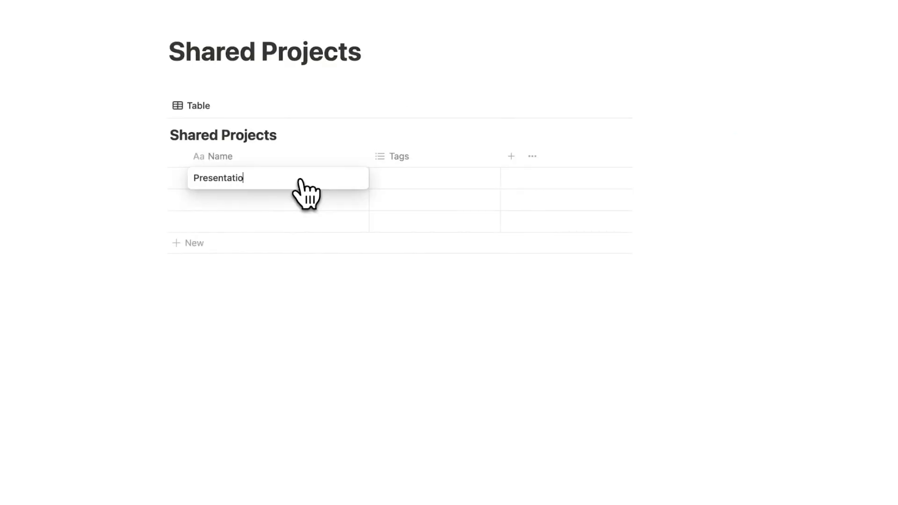
{"action": "type", "text": "n"}
{"action": "key", "text": "Return"}
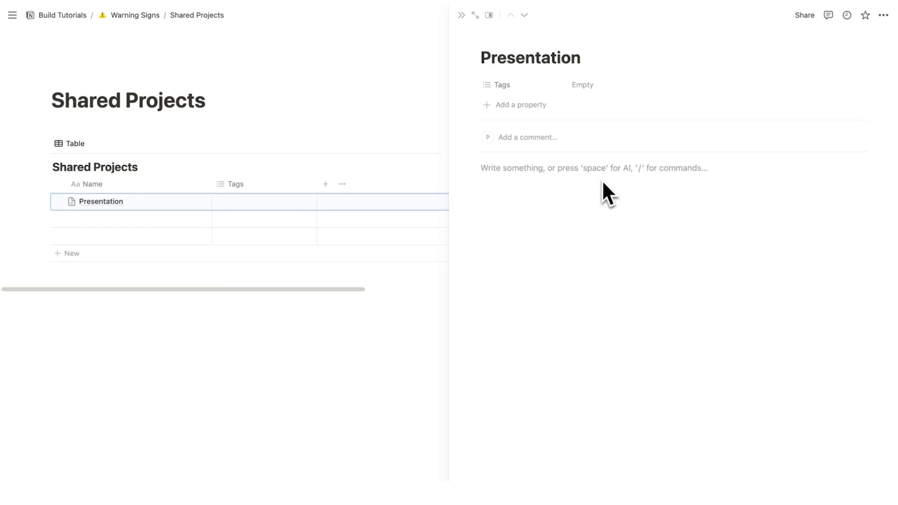
Step: Write the bullets 'tasks', 'details about the project' and 'brief' in Presentation
{"action": "type", "text": "- "}
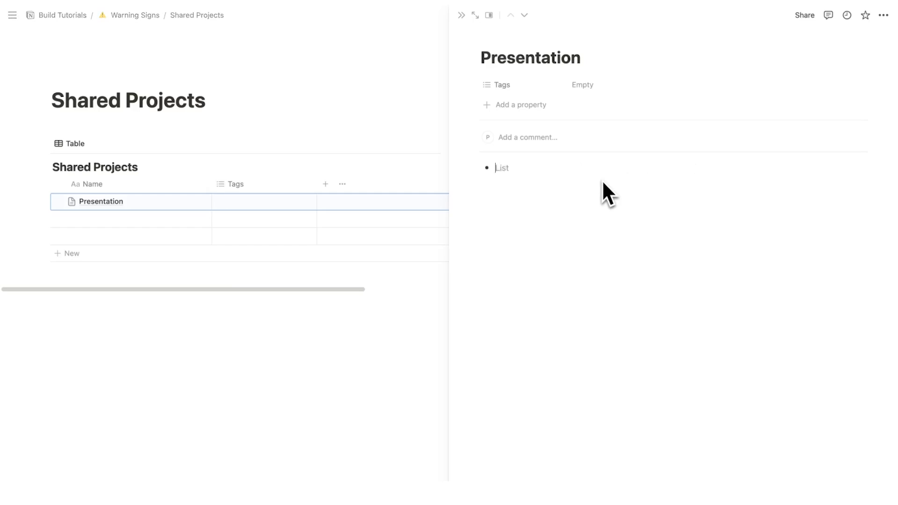
{"action": "type", "text": "tasks"}
{"action": "key", "text": "Return"}
{"action": "type", "text": "details about the project"}
{"action": "key", "text": "Return"}
{"action": "type", "text": "brief"}
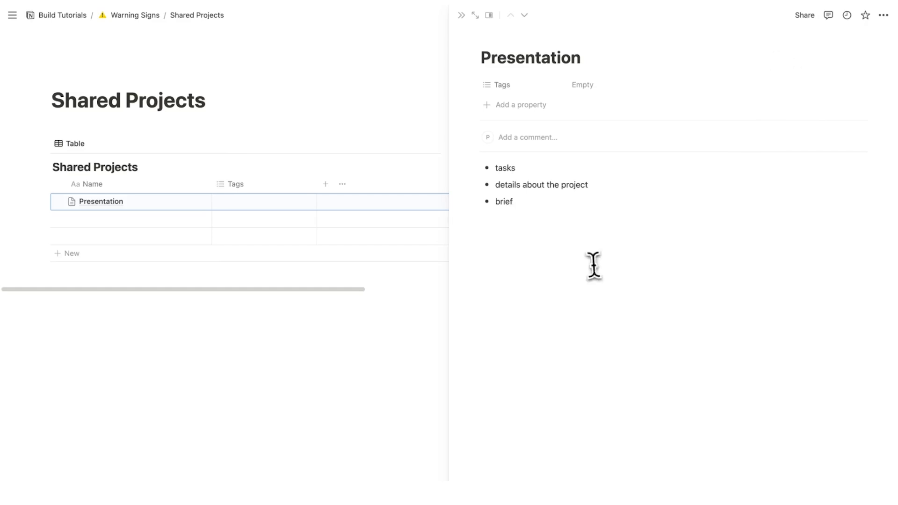
{"action": "left_click_drag", "start_coordinate": [654, 295], "coordinate": [493, 169]}
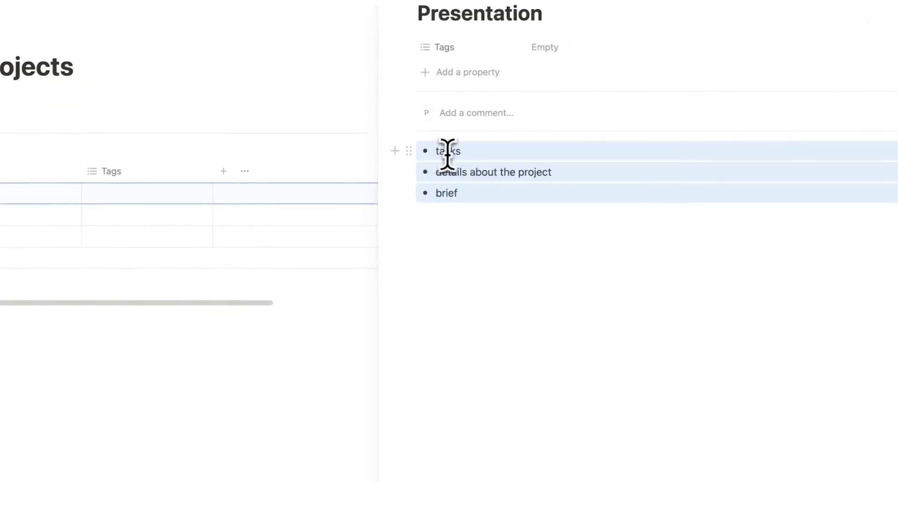
{"action": "left_click", "coordinate": [477, 157]}
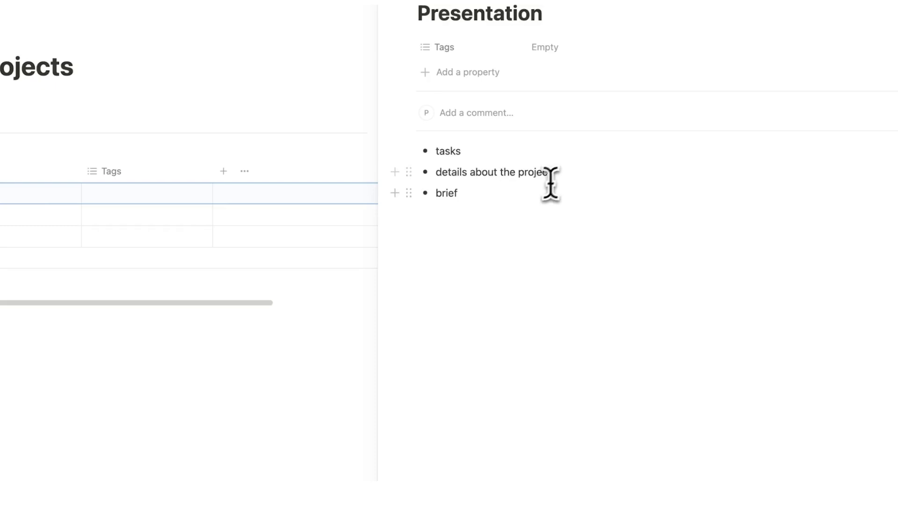
{"action": "left_click", "coordinate": [533, 194]}
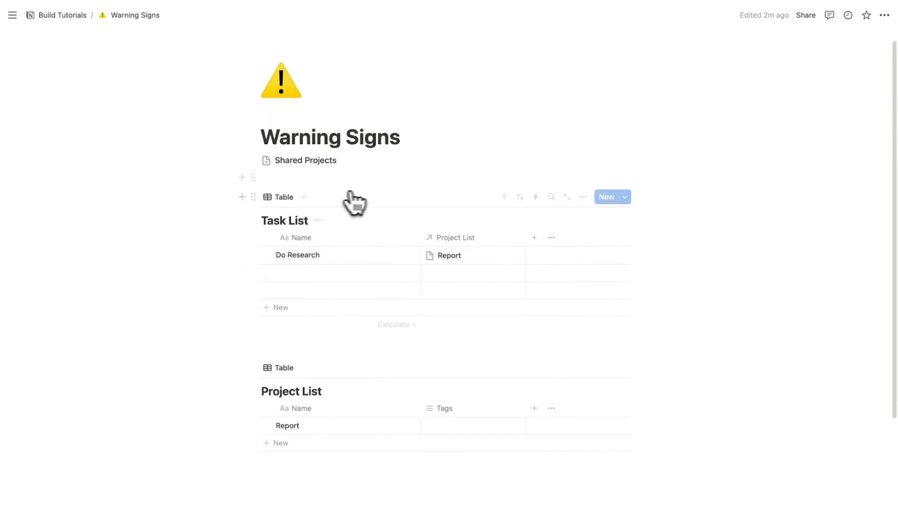
{"action": "scroll", "coordinate": [348, 318], "scroll_direction": "down", "scroll_amount": 5}
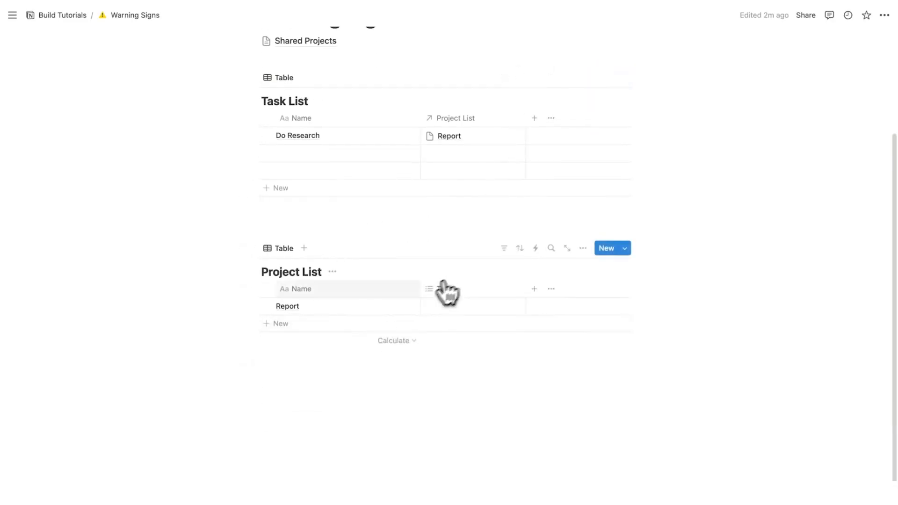
Step: Add a Task List calendar view below Project List and set the page to full width
{"action": "left_click", "coordinate": [338, 426]}
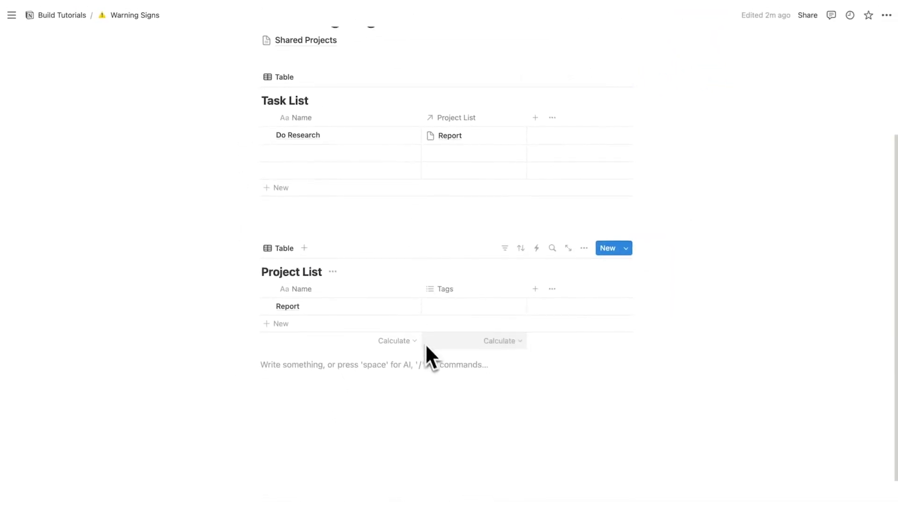
{"action": "scroll", "coordinate": [445, 351], "scroll_direction": "down", "scroll_amount": 1}
{"action": "type", "text": "/cal"}
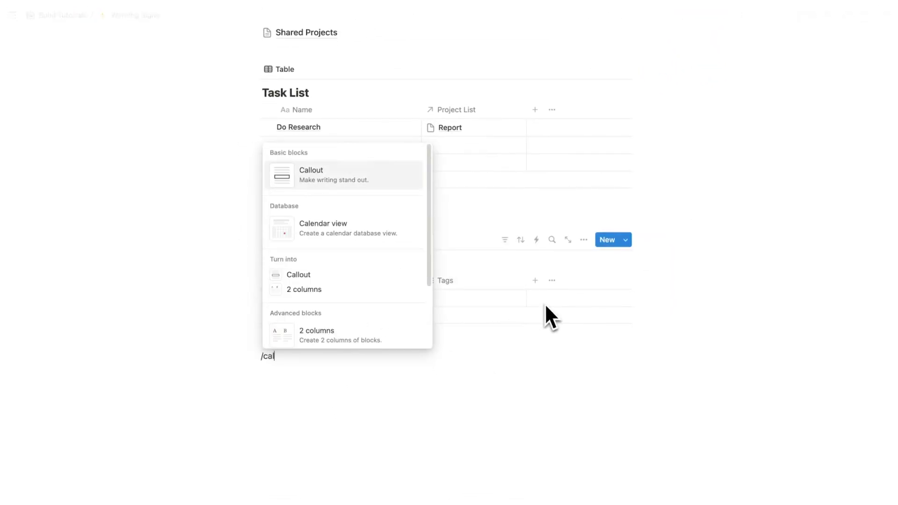
{"action": "key", "text": "Down"}
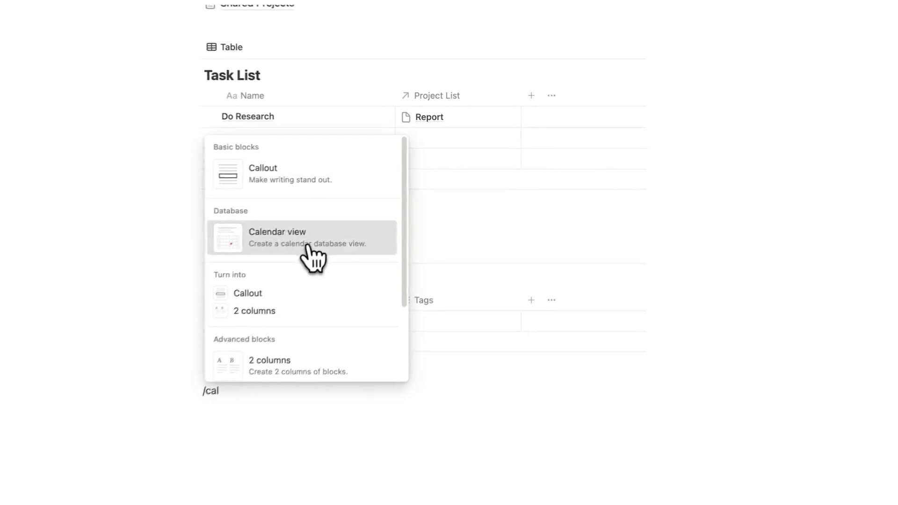
{"action": "left_click", "coordinate": [351, 234]}
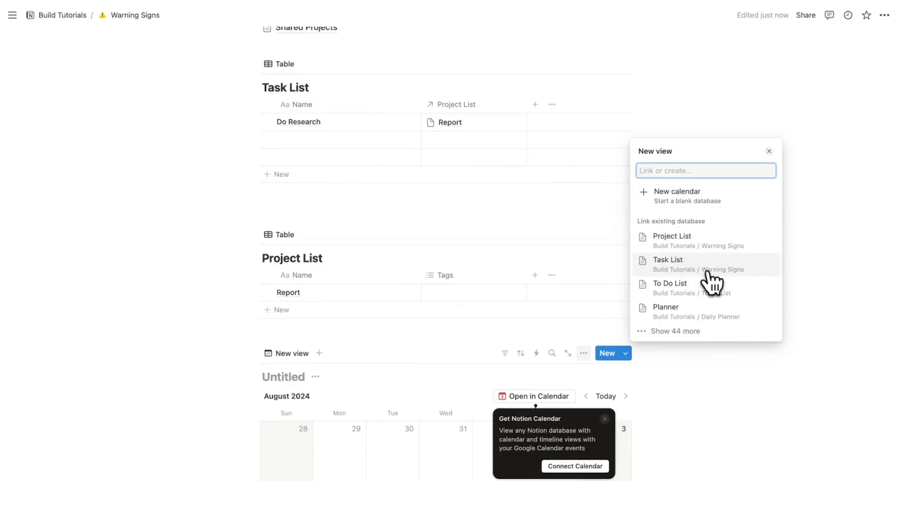
{"action": "left_click", "coordinate": [743, 270]}
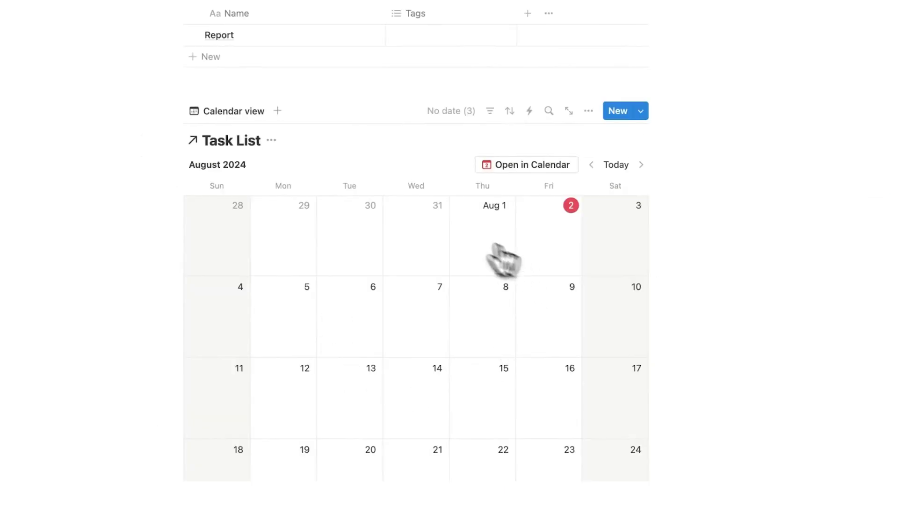
{"action": "left_click", "coordinate": [882, 6]}
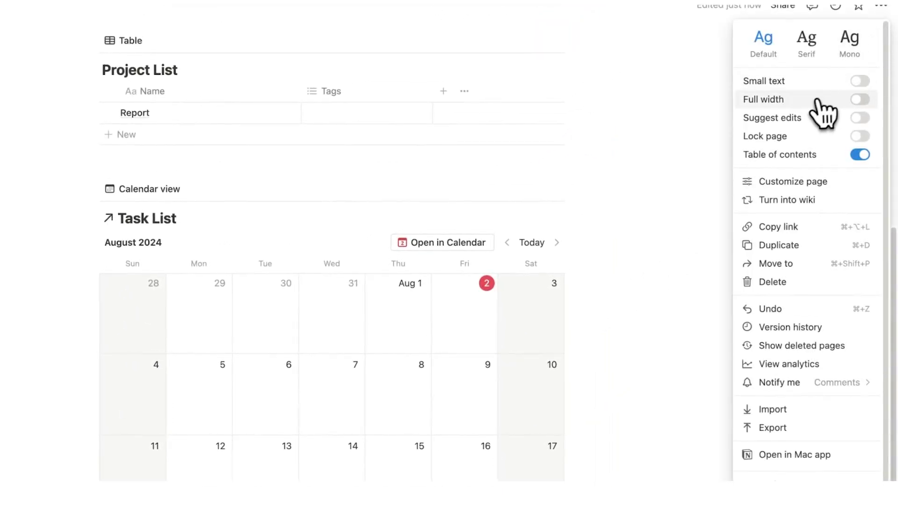
{"action": "left_click", "coordinate": [857, 100]}
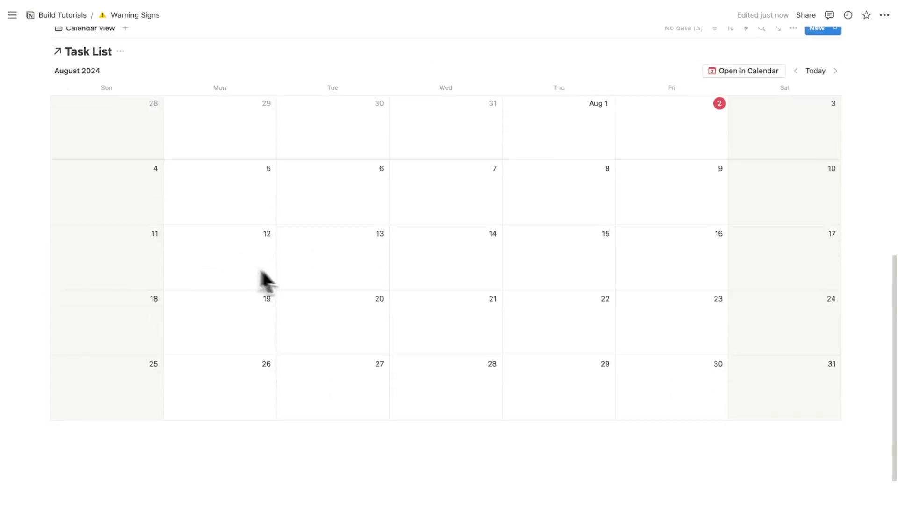
Step: Move the Date column to the front of the Task List
{"action": "scroll", "coordinate": [261, 281], "scroll_direction": "up", "scroll_amount": 1}
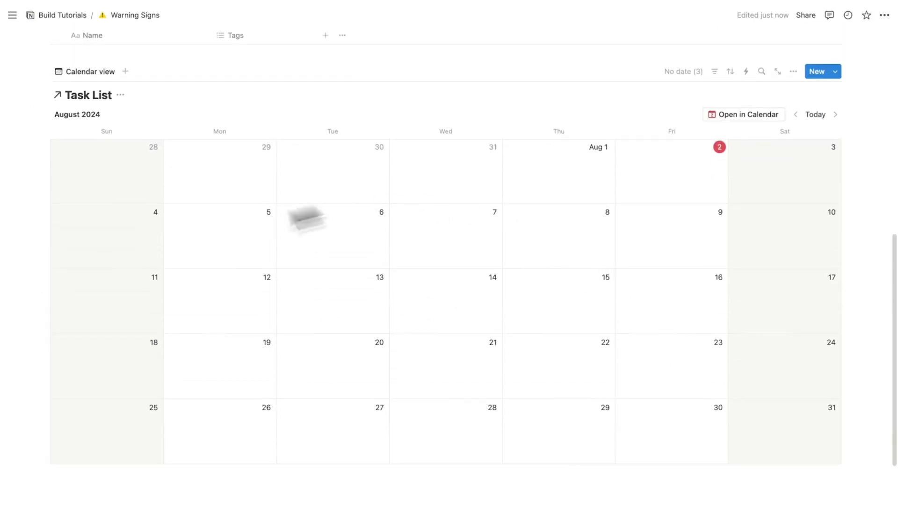
{"action": "scroll", "coordinate": [396, 294], "scroll_direction": "up", "scroll_amount": 8}
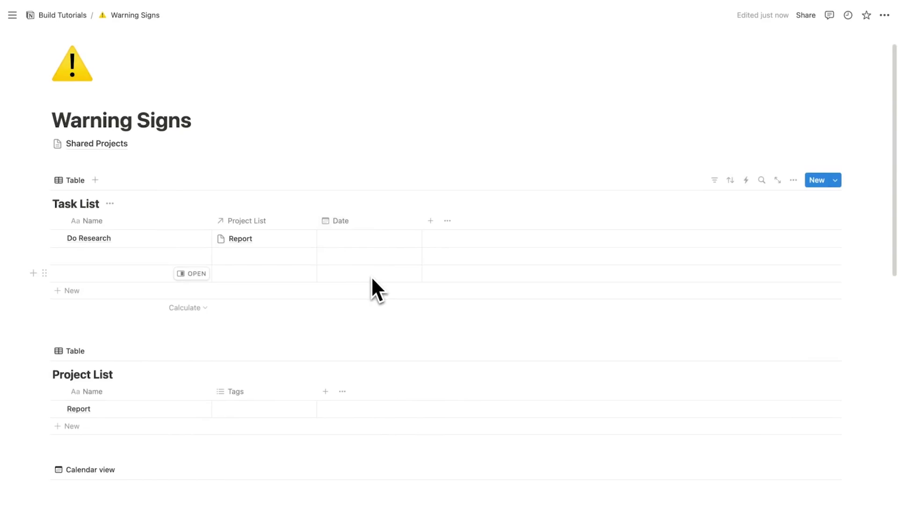
{"action": "left_click_drag", "start_coordinate": [377, 222], "coordinate": [121, 201]}
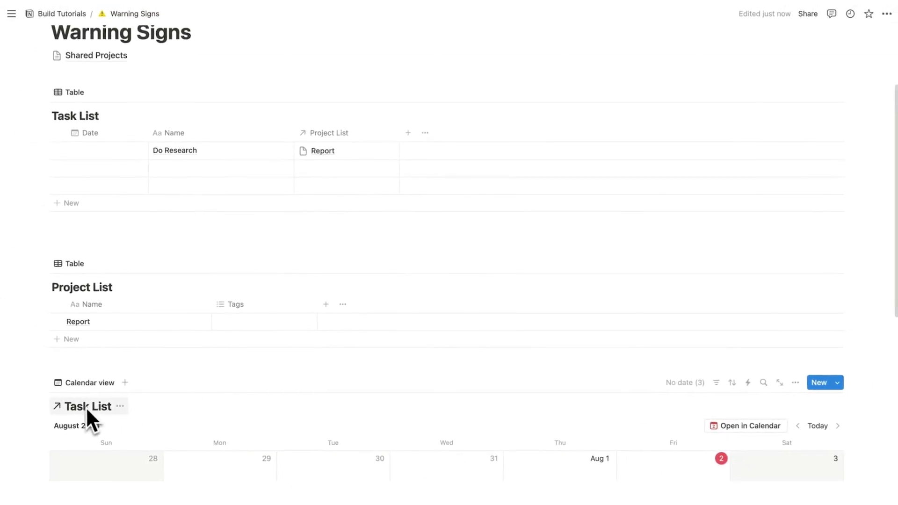
Step: Date the Do Research task August 2, 2024
{"action": "scroll", "coordinate": [90, 406], "scroll_direction": "up", "scroll_amount": 1}
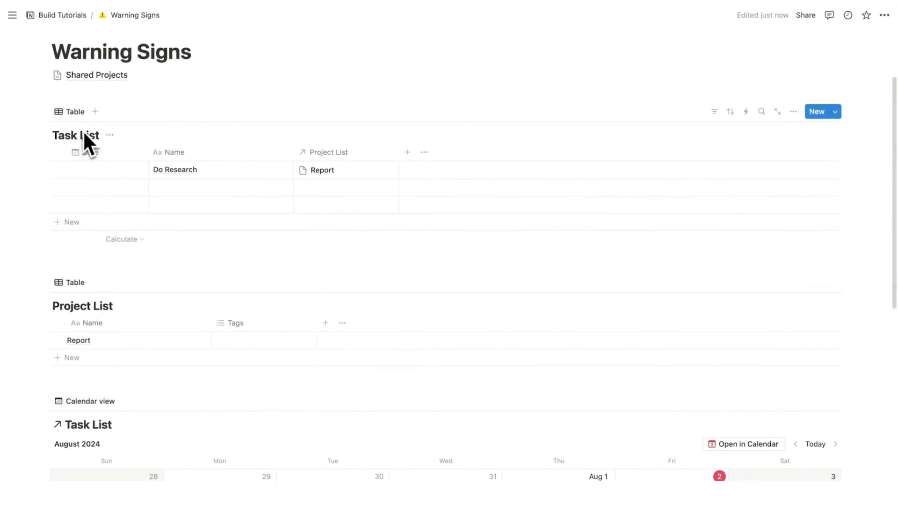
{"action": "scroll", "coordinate": [401, 427], "scroll_direction": "down", "scroll_amount": 4}
{"action": "scroll", "coordinate": [437, 441], "scroll_direction": "up", "scroll_amount": 8}
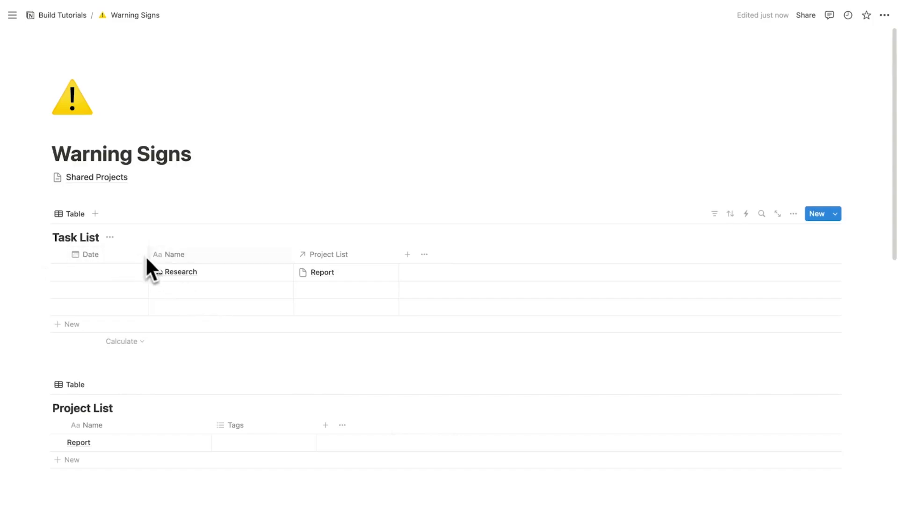
{"action": "left_click", "coordinate": [124, 272]}
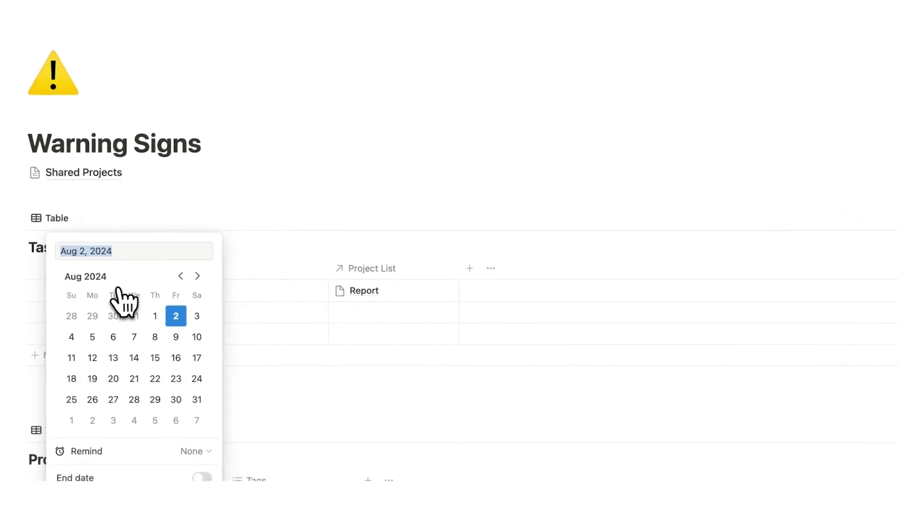
{"action": "left_click", "coordinate": [289, 167]}
{"action": "scroll", "coordinate": [421, 173], "scroll_direction": "down", "scroll_amount": 8}
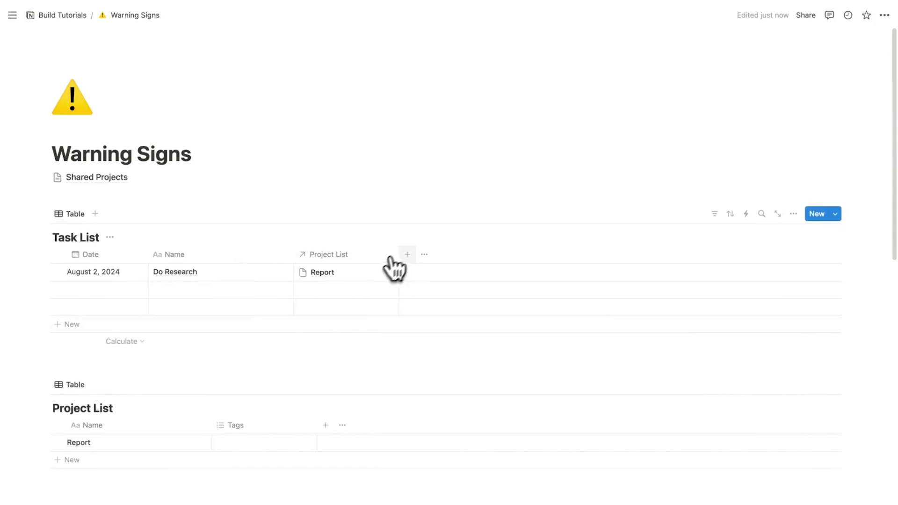
Step: Add an unnamed checkbox column to the Task List and place it right after Date
{"action": "left_click", "coordinate": [407, 254]}
{"action": "scroll", "coordinate": [803, 302], "scroll_direction": "down", "scroll_amount": 5}
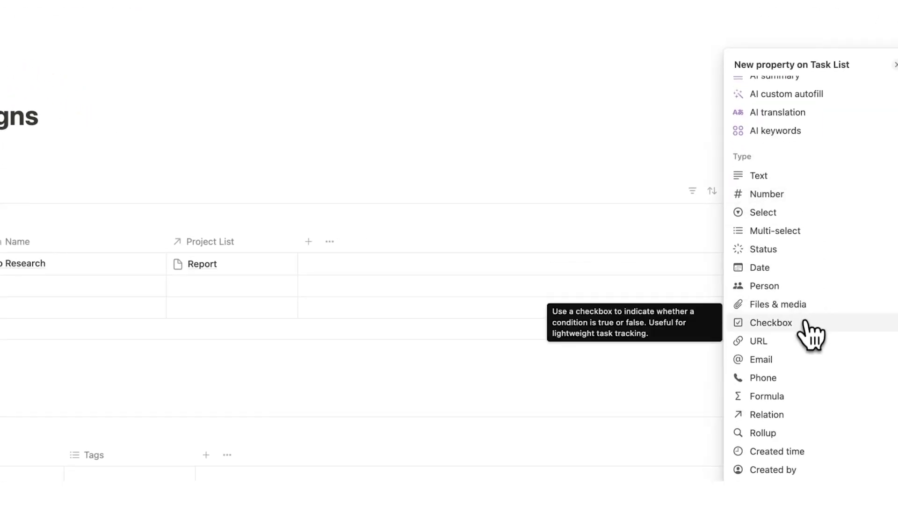
{"action": "left_click", "coordinate": [806, 324]}
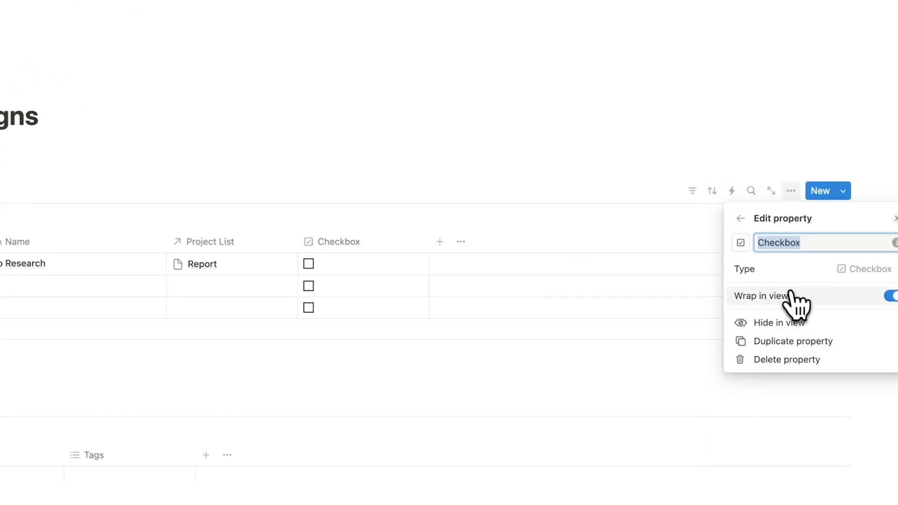
{"action": "left_click", "coordinate": [545, 215]}
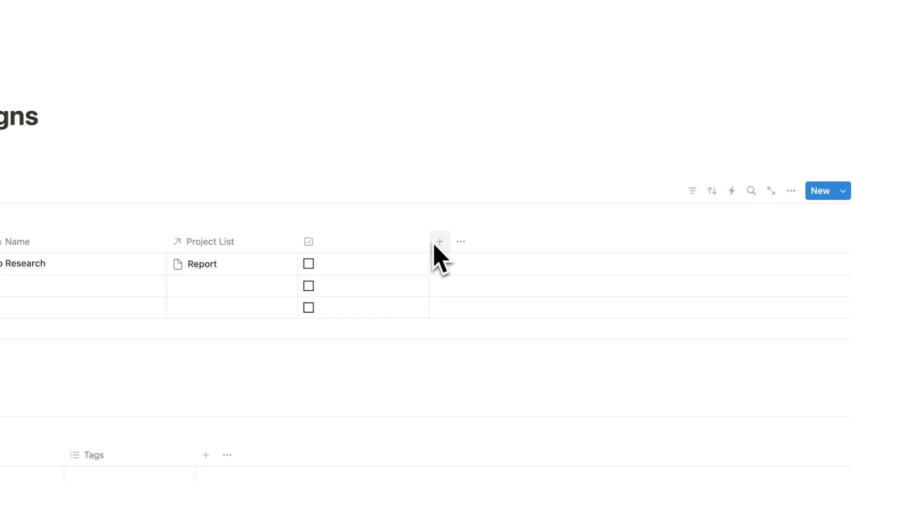
{"action": "left_click_drag", "start_coordinate": [339, 239], "coordinate": [0, 252]}
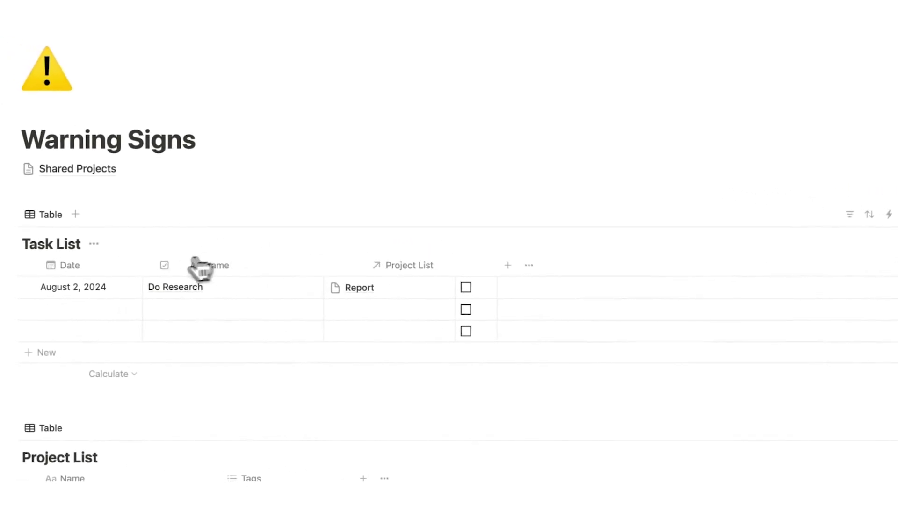
{"action": "scroll", "coordinate": [223, 196], "scroll_direction": "down", "scroll_amount": 10}
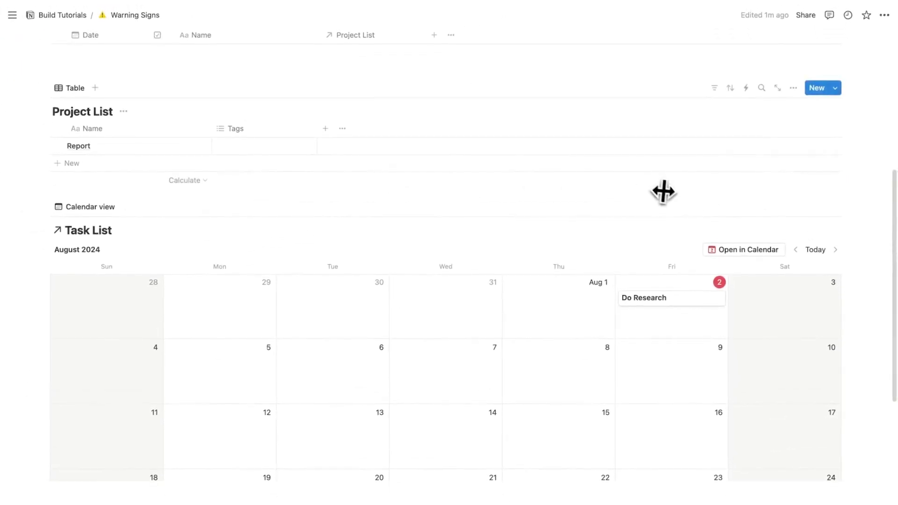
{"action": "scroll", "coordinate": [683, 194], "scroll_direction": "down", "scroll_amount": 1}
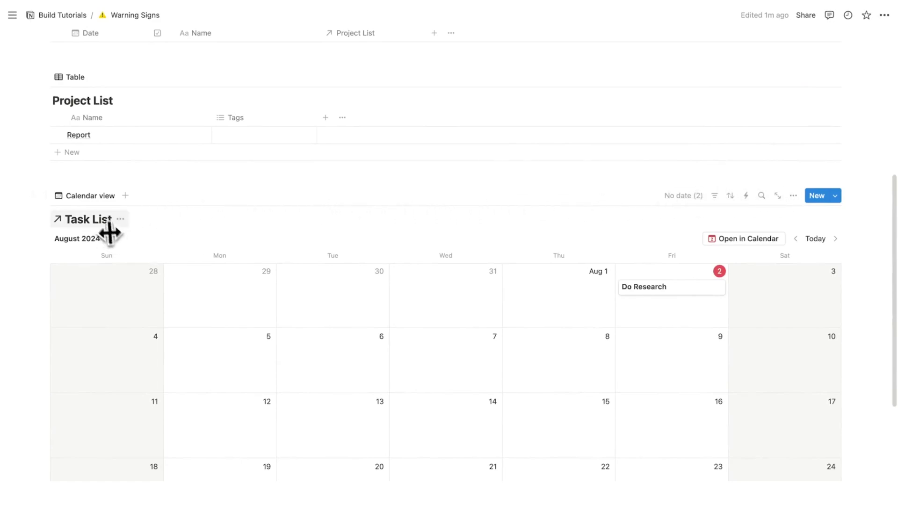
Step: Show Project List above the checkbox on calendar cards, then mark Do Research as done
{"action": "left_click", "coordinate": [793, 195]}
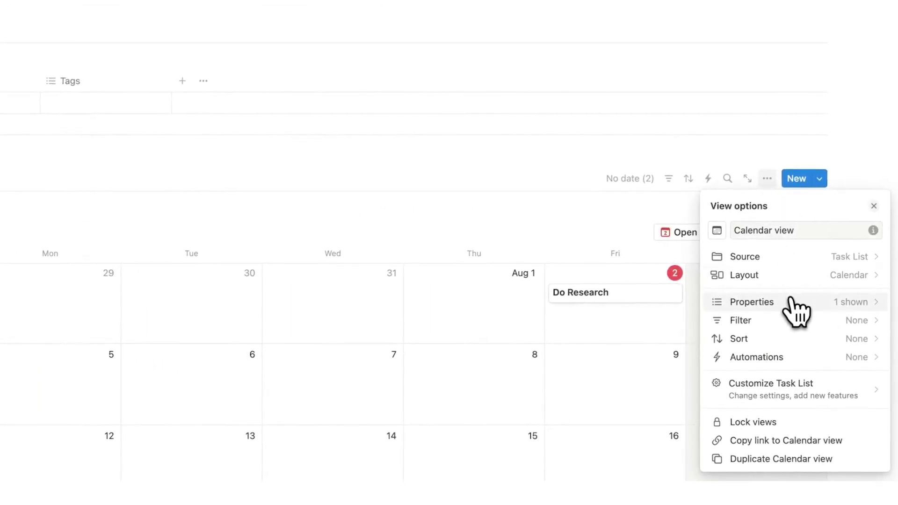
{"action": "left_click", "coordinate": [795, 304]}
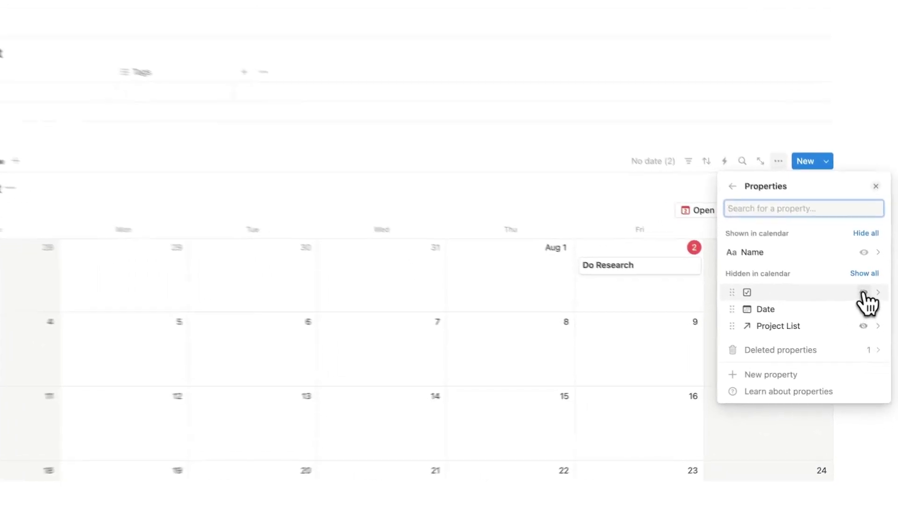
{"action": "left_click", "coordinate": [864, 293]}
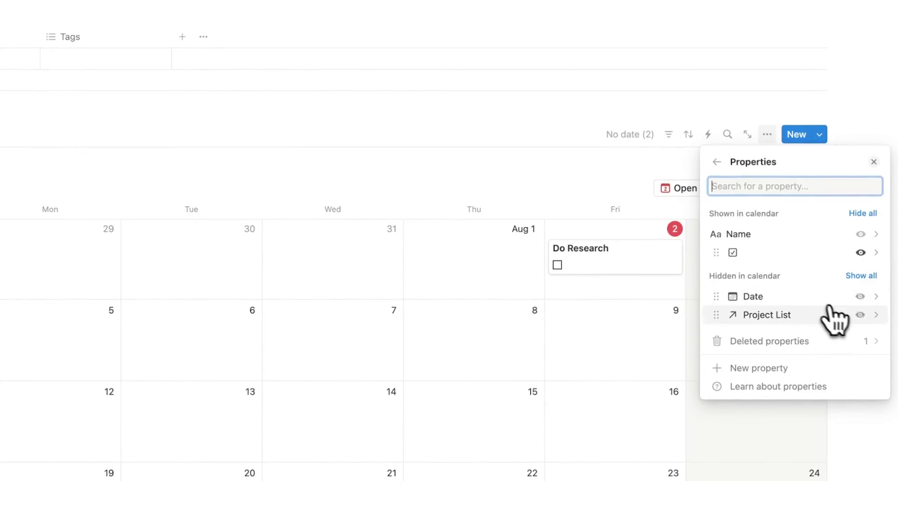
{"action": "left_click", "coordinate": [859, 315]}
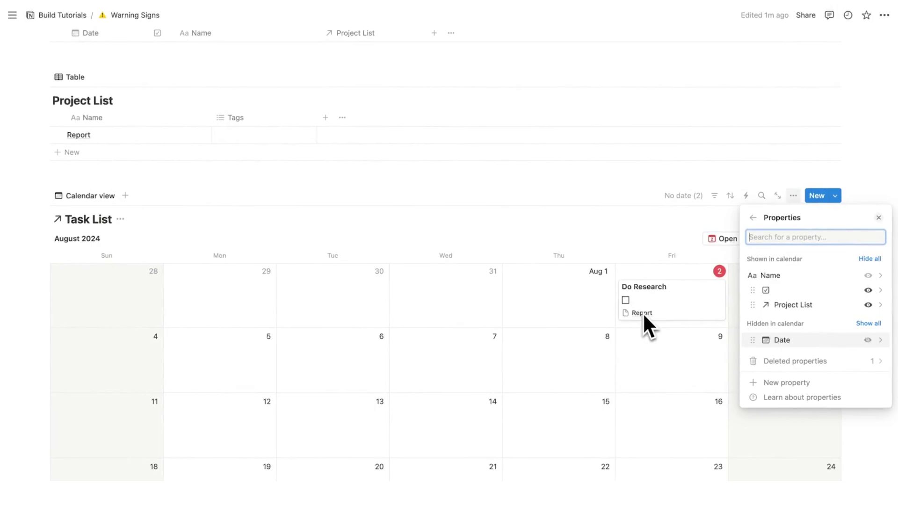
{"action": "left_click_drag", "start_coordinate": [743, 307], "coordinate": [753, 293]}
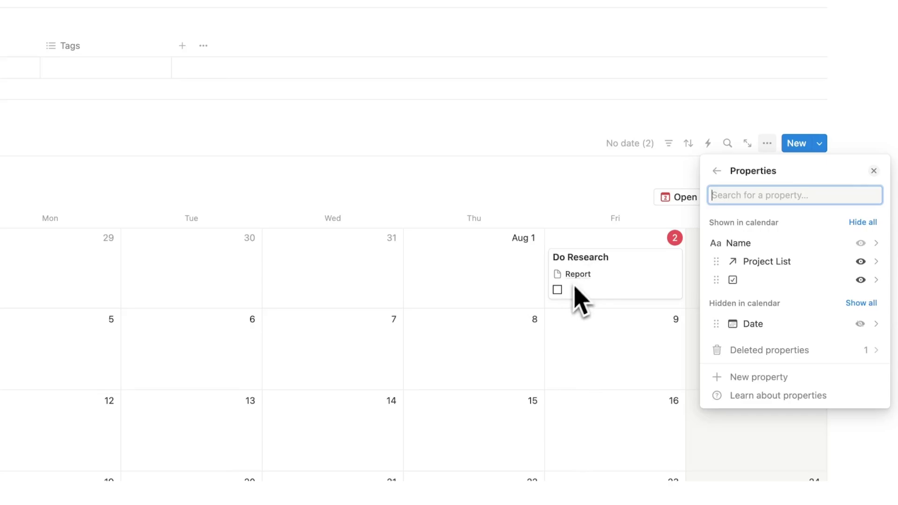
{"action": "left_click", "coordinate": [593, 333]}
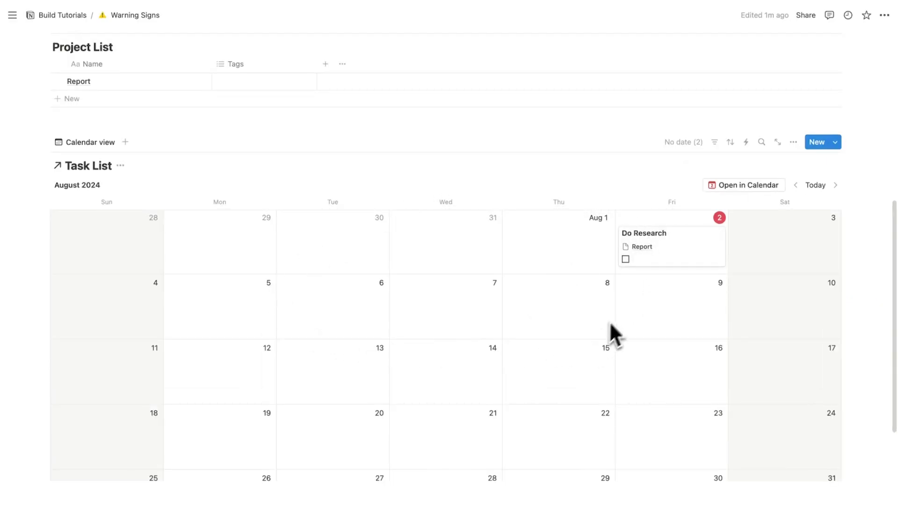
{"action": "left_click", "coordinate": [626, 260]}
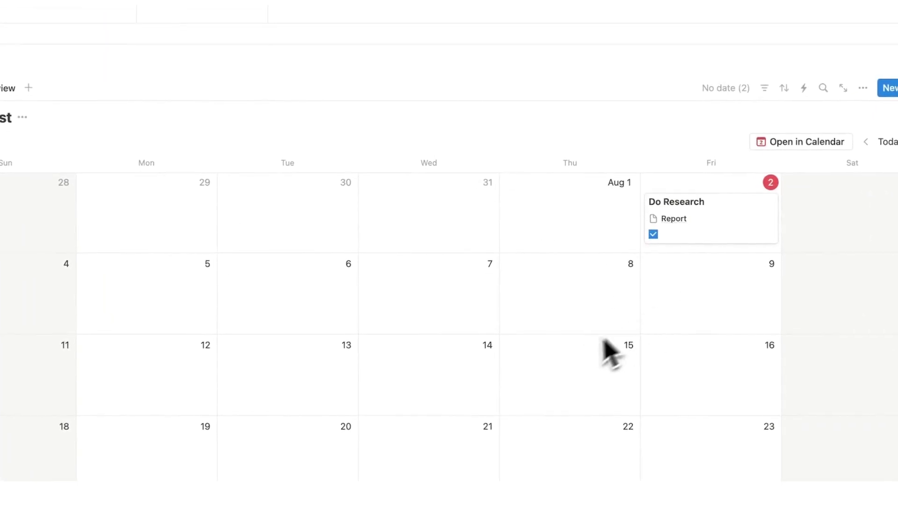
Step: Filter the Task List table to unchecked tasks only, then select the first Name cell
{"action": "scroll", "coordinate": [559, 363], "scroll_direction": "up", "scroll_amount": 6}
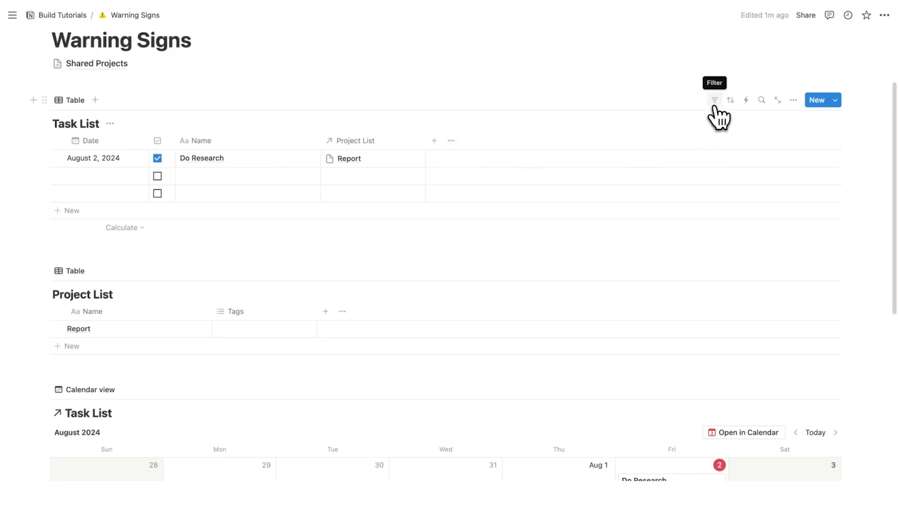
{"action": "left_click", "coordinate": [714, 100]}
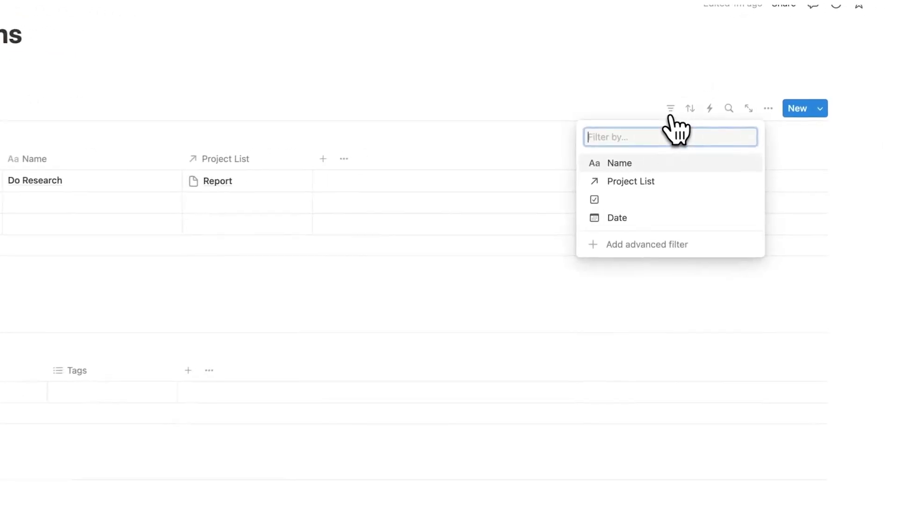
{"action": "left_click", "coordinate": [669, 245]}
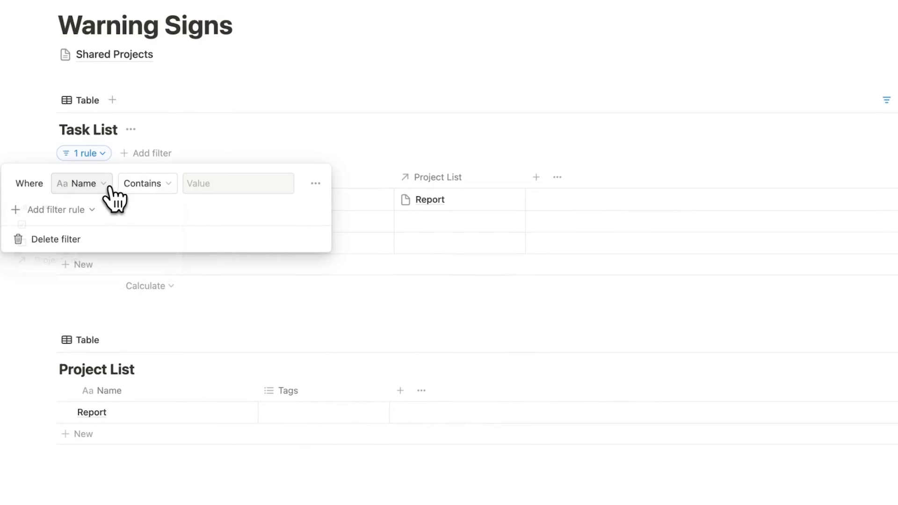
{"action": "left_click", "coordinate": [108, 185]}
{"action": "left_click", "coordinate": [112, 224]}
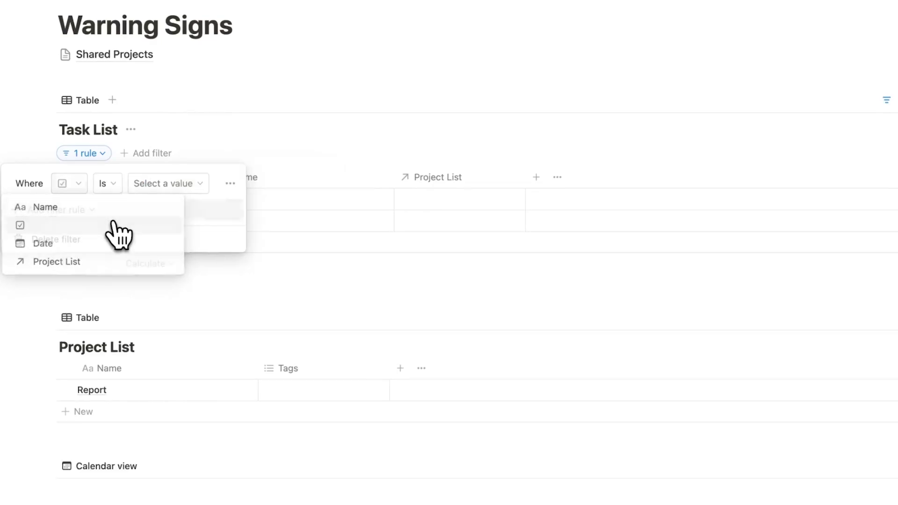
{"action": "left_click", "coordinate": [141, 184]}
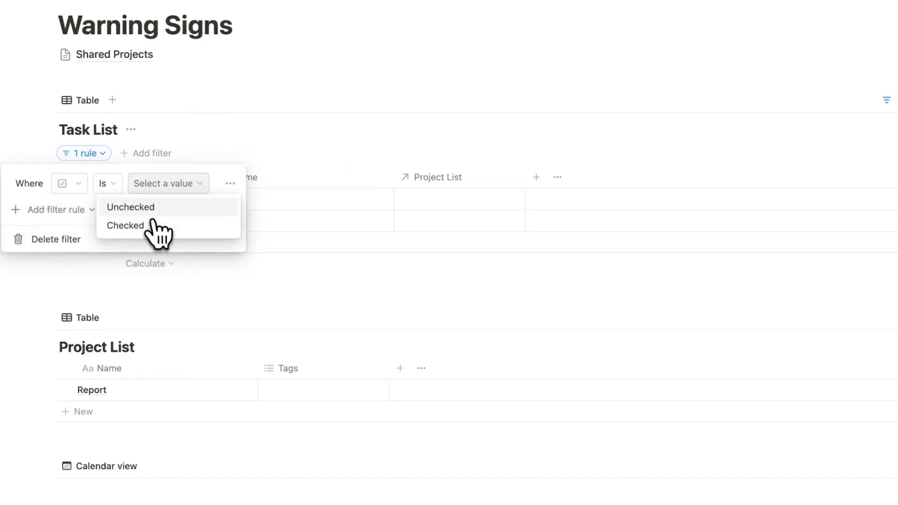
{"action": "left_click", "coordinate": [140, 205]}
{"action": "left_click", "coordinate": [314, 209]}
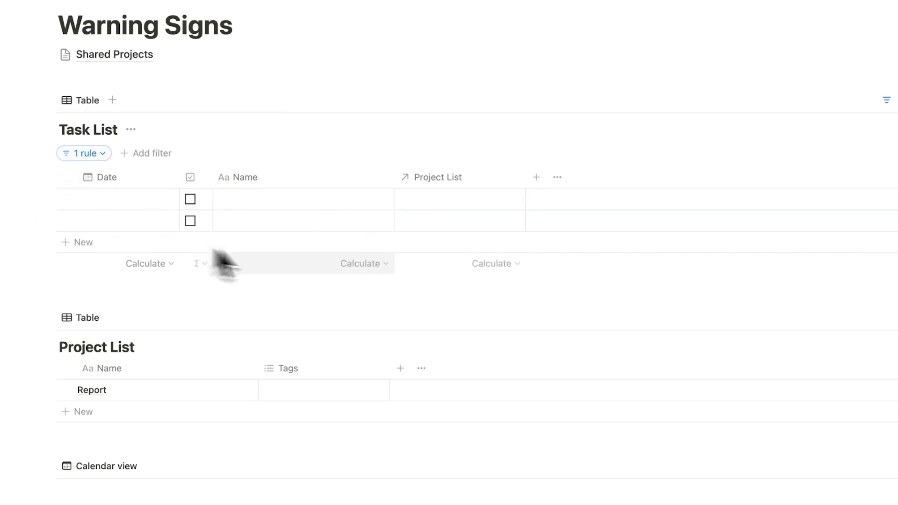
{"action": "left_click", "coordinate": [291, 200]}
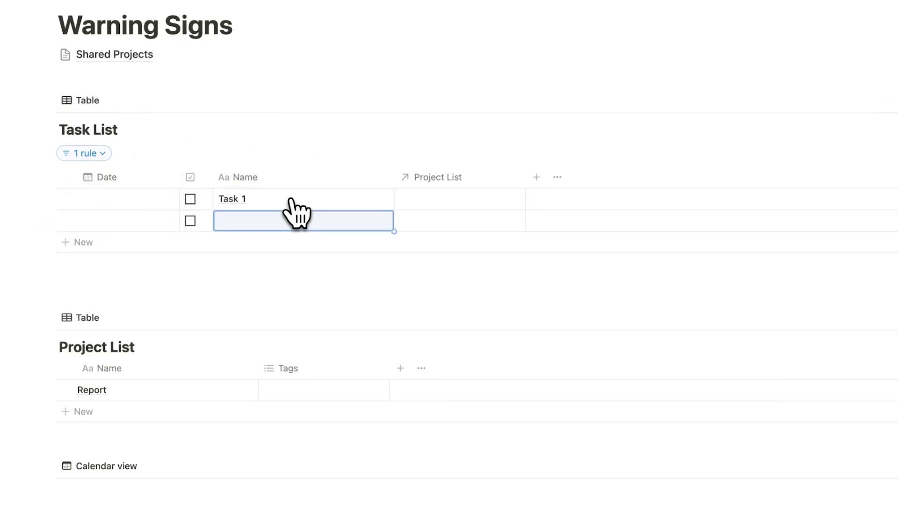
Step: Add a Task 2 row and tick Task 1 as completed
{"action": "type", "text": "Task 2"}
{"action": "key", "text": "Return"}
{"action": "left_click", "coordinate": [259, 41]}
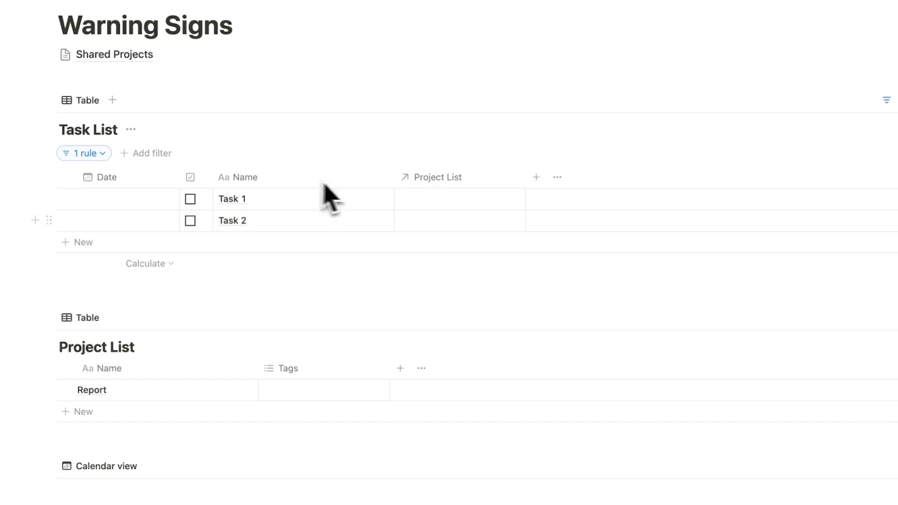
{"action": "left_click", "coordinate": [190, 202]}
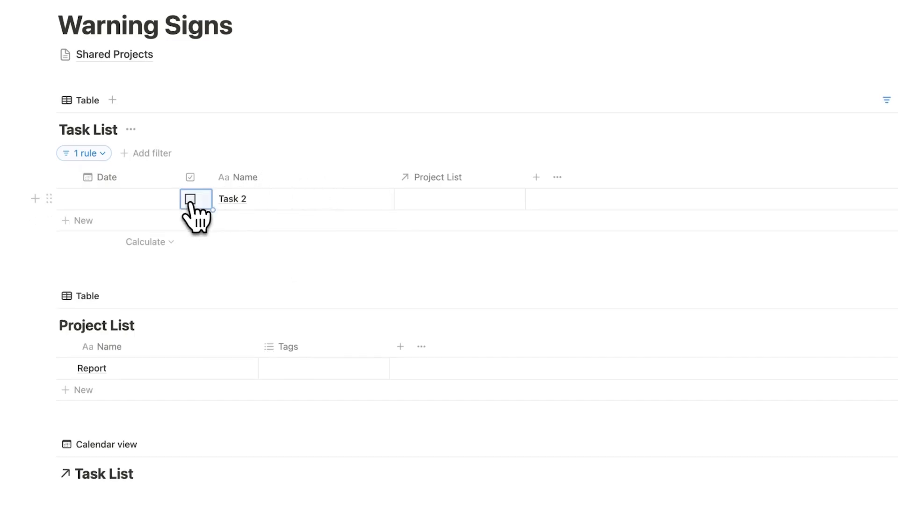
{"action": "left_click", "coordinate": [421, 274]}
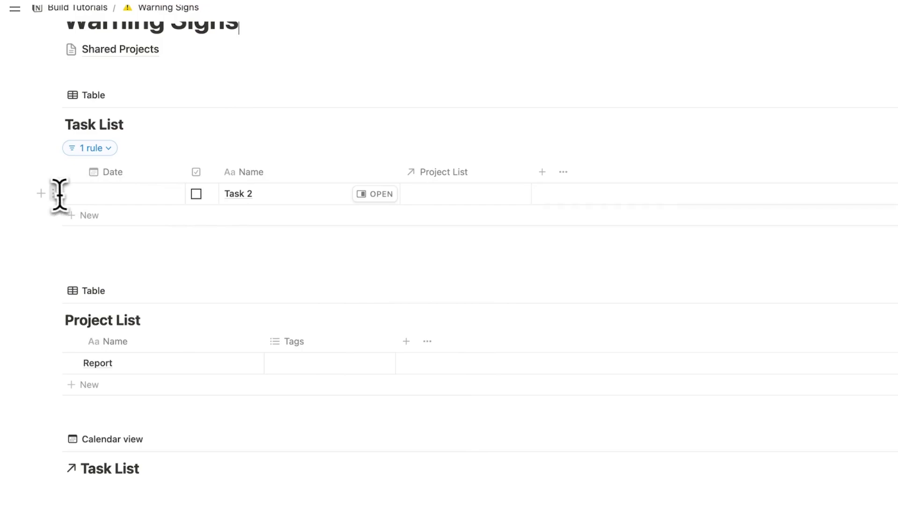
Step: Schedule Task 2 on the calendar: reset its date to August 3, then drag its card toward August 8
{"action": "left_click_drag", "start_coordinate": [59, 194], "coordinate": [594, 369]}
{"action": "left_click", "coordinate": [575, 363]}
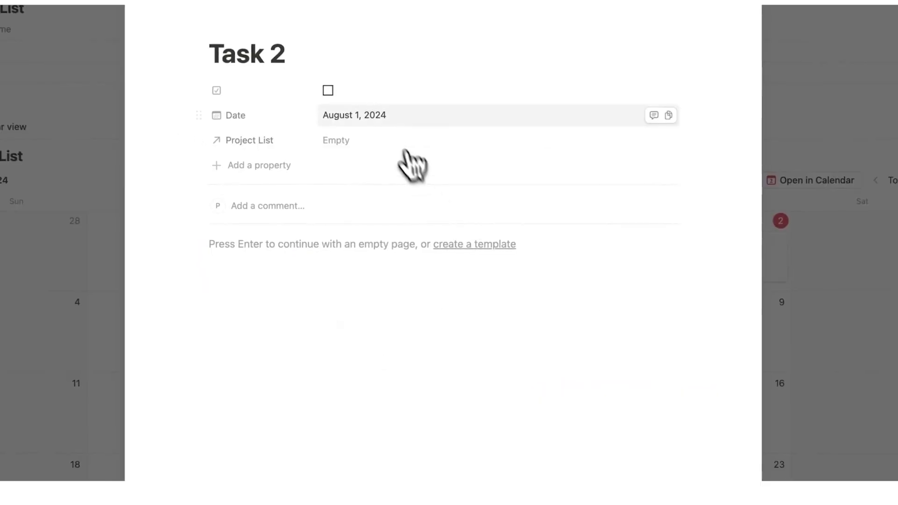
{"action": "left_click", "coordinate": [389, 117]}
{"action": "left_click", "coordinate": [374, 444]}
{"action": "left_click", "coordinate": [780, 393]}
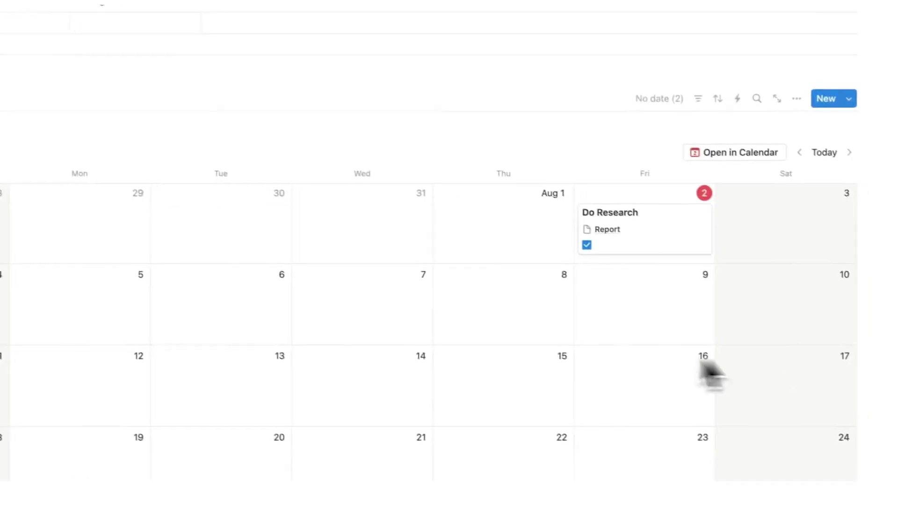
{"action": "left_click", "coordinate": [123, 323]}
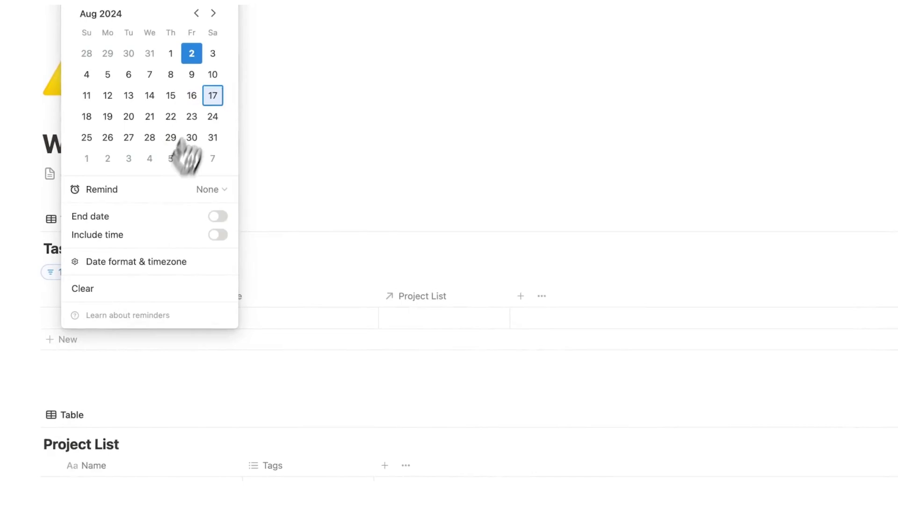
{"action": "left_click", "coordinate": [213, 53]}
{"action": "left_click", "coordinate": [419, 159]}
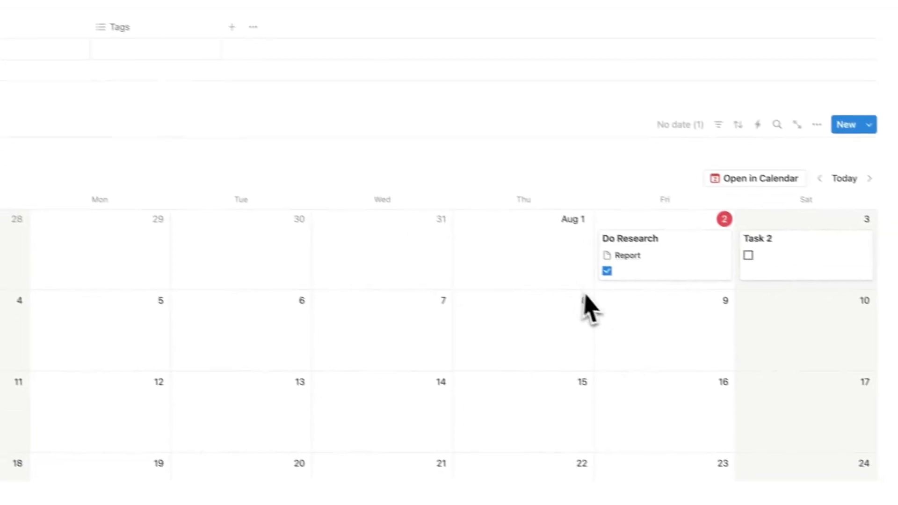
{"action": "mouse_move", "coordinate": [778, 276]}
{"action": "left_mouse_down"}
{"action": "mouse_move", "coordinate": [648, 361]}
{"action": "mouse_move", "coordinate": [381, 341]}
{"action": "mouse_move", "coordinate": [431, 341]}
{"action": "mouse_move", "coordinate": [792, 271]}
{"action": "mouse_move", "coordinate": [781, 280]}
{"action": "left_mouse_up"}
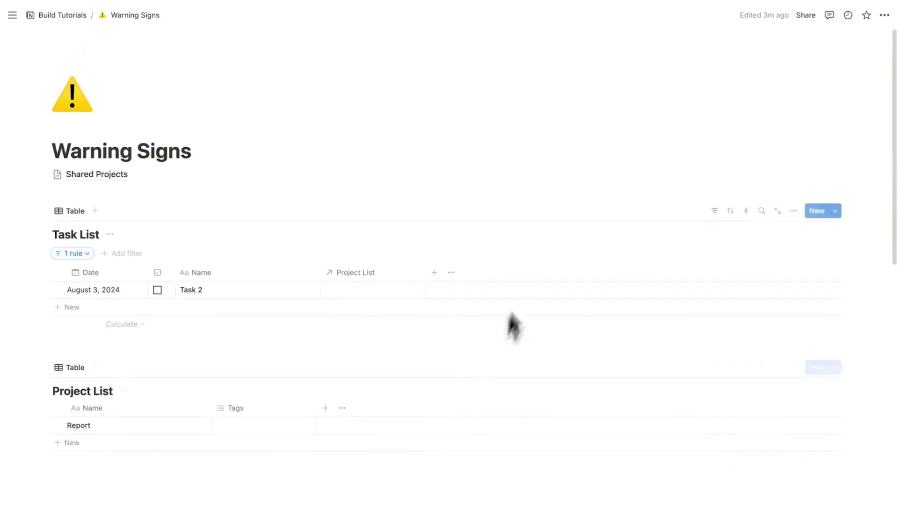
Step: Scroll the Time Track page to view time entries grouped by bucket with summed minutes and hours
{"action": "scroll", "coordinate": [100, 375], "scroll_direction": "down", "scroll_amount": 7}
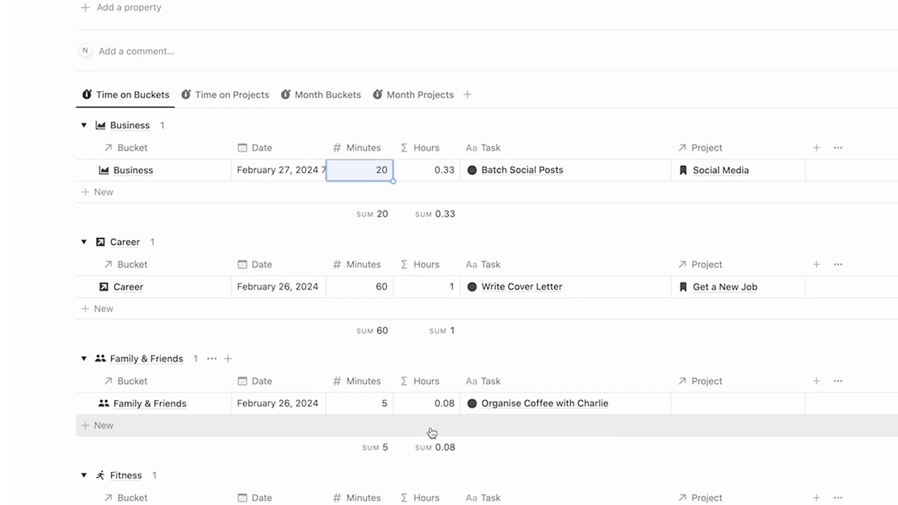
{"action": "scroll", "coordinate": [430, 433], "scroll_direction": "up", "scroll_amount": 3}
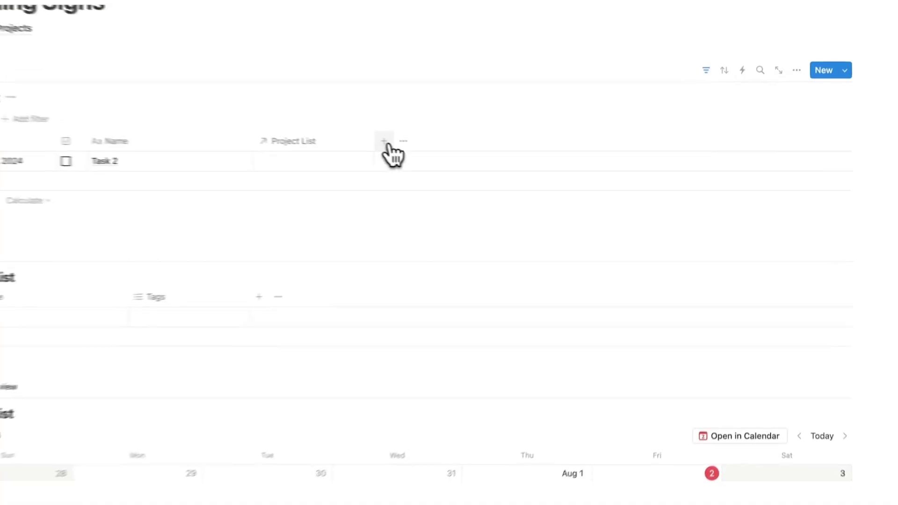
Step: Add a narrow number column named Time Spent to the Task List
{"action": "left_click", "coordinate": [383, 141]}
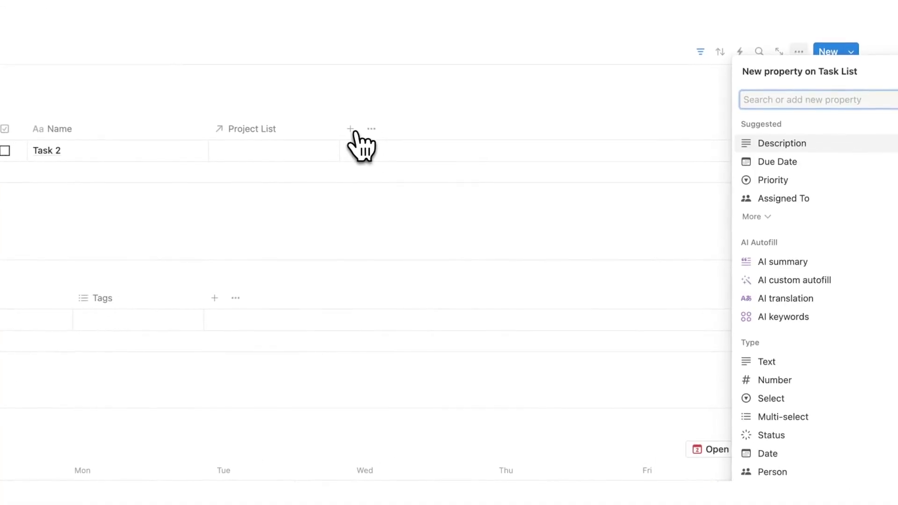
{"action": "left_click", "coordinate": [777, 380]}
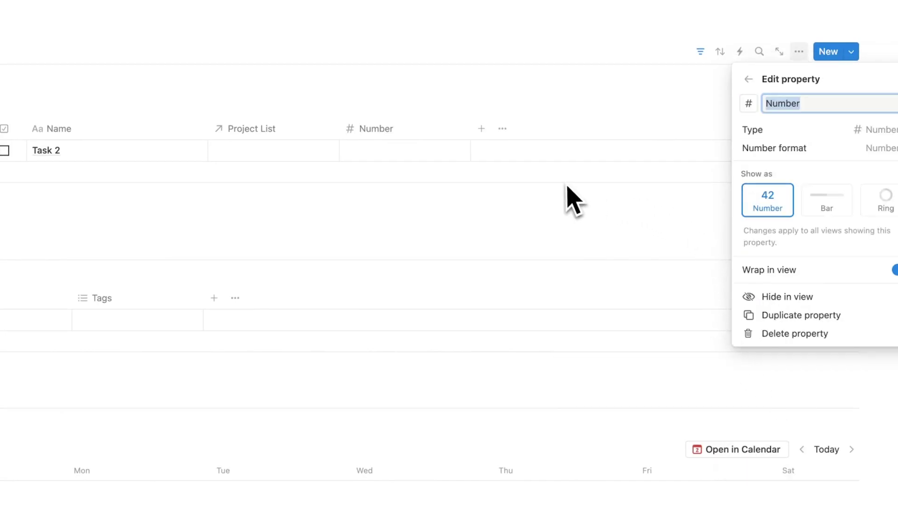
{"action": "type", "text": "Time Spent"}
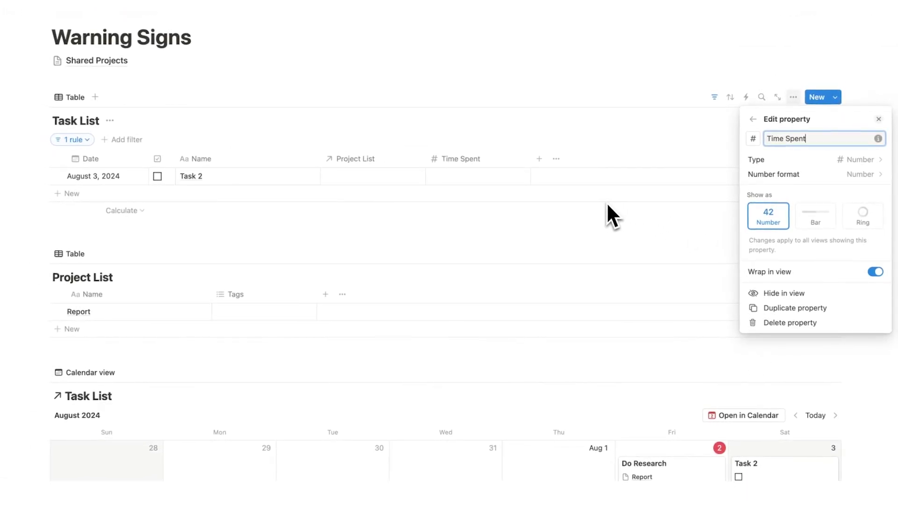
{"action": "left_click", "coordinate": [597, 203]}
{"action": "left_click_drag", "start_coordinate": [530, 170], "coordinate": [507, 170]}
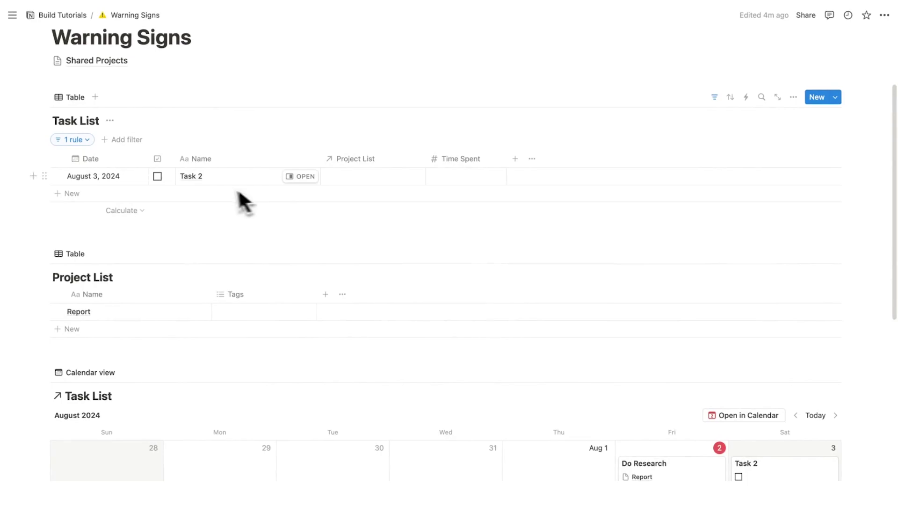
Step: Log 20 as Task 2's Time Spent and mark Task 2 as completed
{"action": "left_click", "coordinate": [470, 177]}
{"action": "type", "text": "20"}
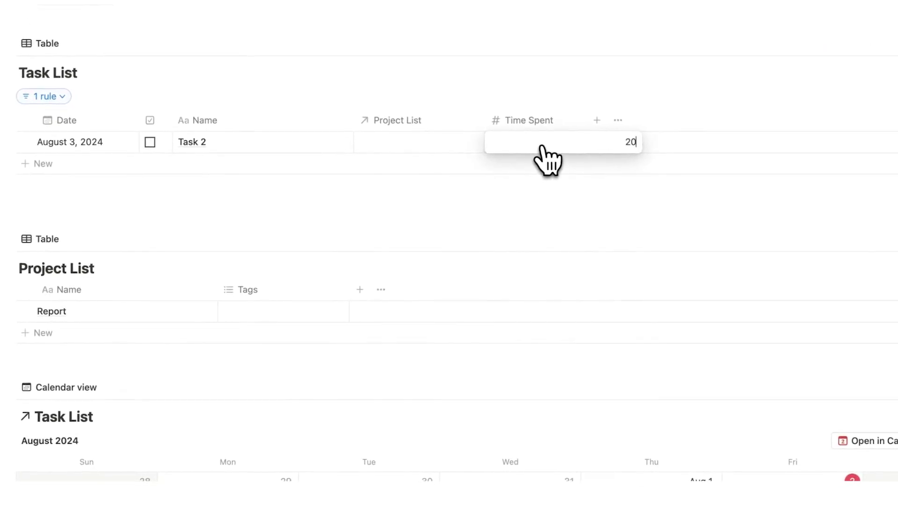
{"action": "key", "text": "Return"}
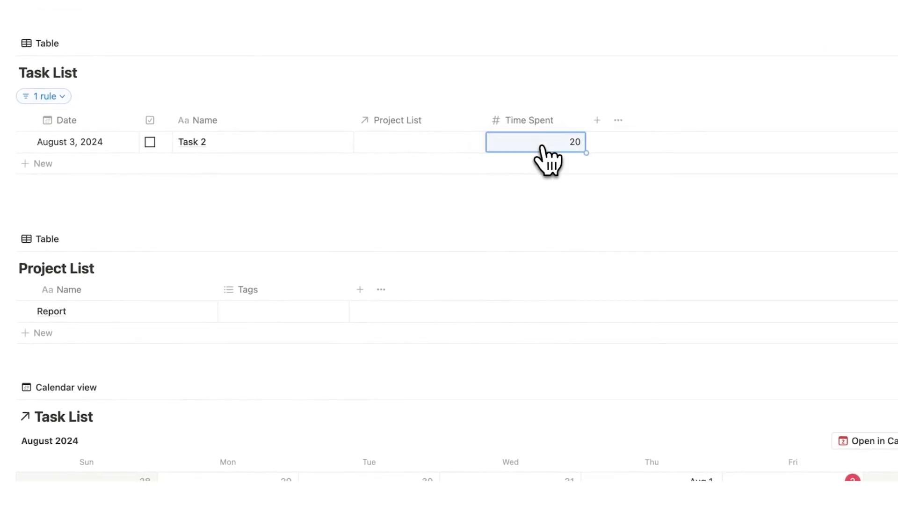
{"action": "left_click", "coordinate": [157, 143]}
{"action": "scroll", "coordinate": [467, 216], "scroll_direction": "down", "scroll_amount": 3}
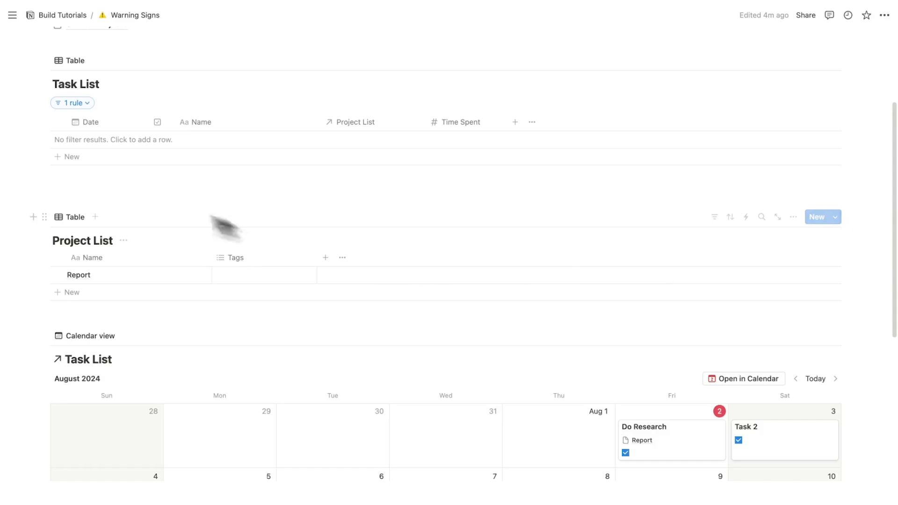
Step: Duplicate the Uncompleted view and name the copy Complete
{"action": "scroll", "coordinate": [80, 166], "scroll_direction": "up", "scroll_amount": 2}
{"action": "left_click", "coordinate": [77, 96]}
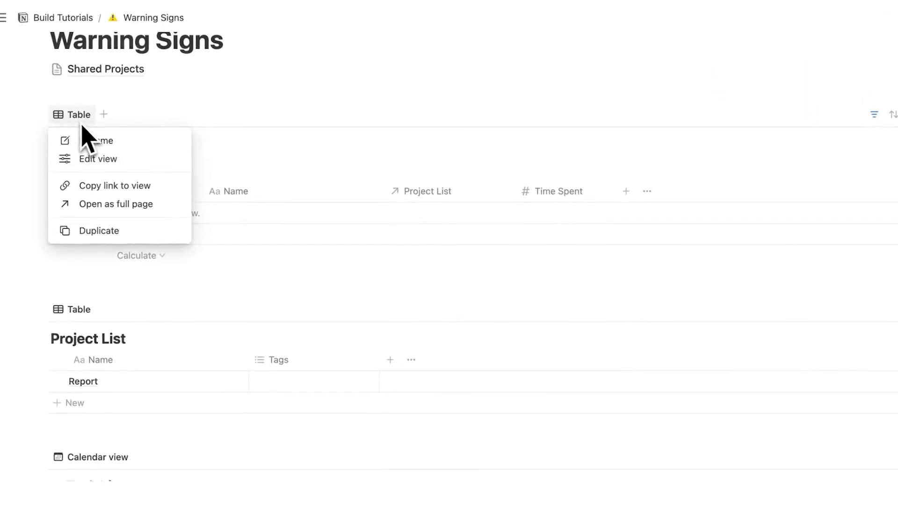
{"action": "left_click", "coordinate": [145, 171]}
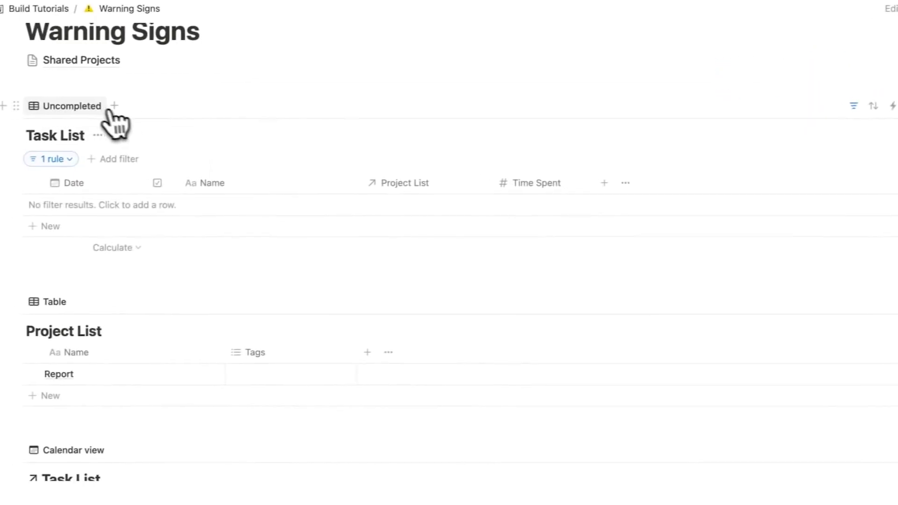
{"action": "left_click", "coordinate": [104, 110]}
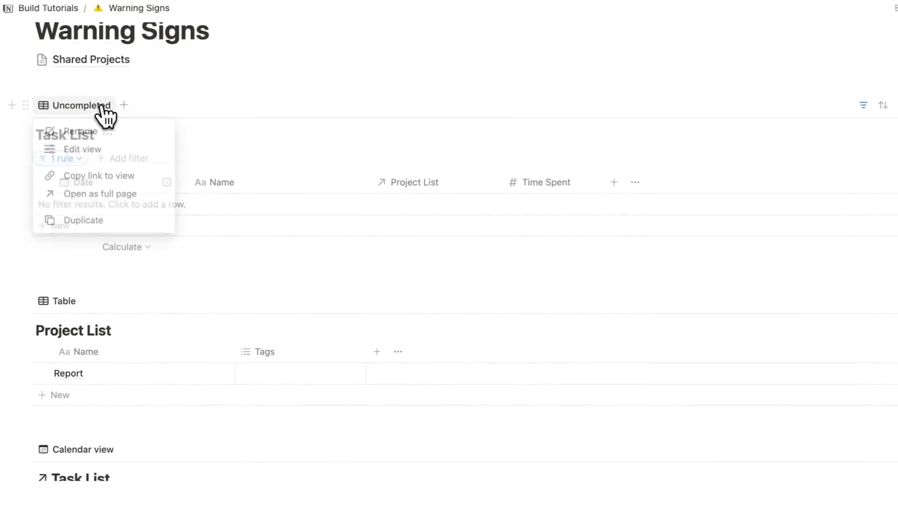
{"action": "left_click", "coordinate": [110, 220]}
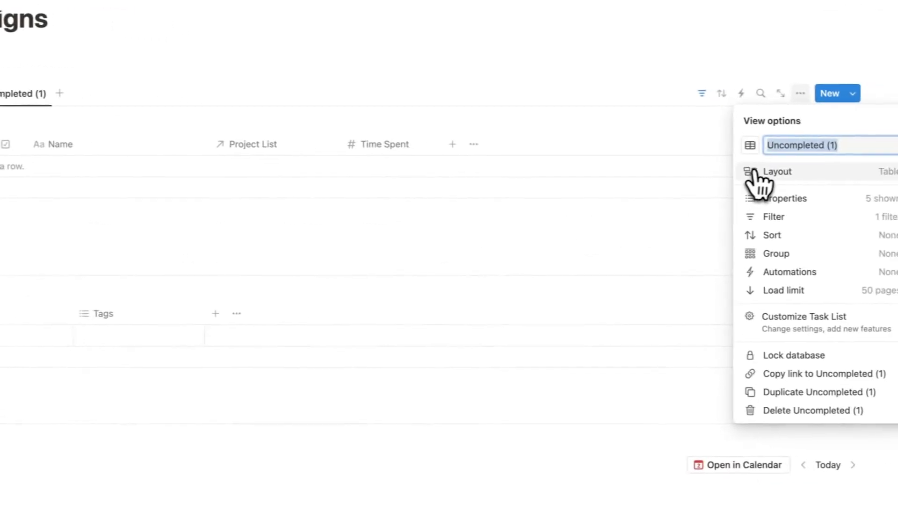
{"action": "type", "text": "Complete"}
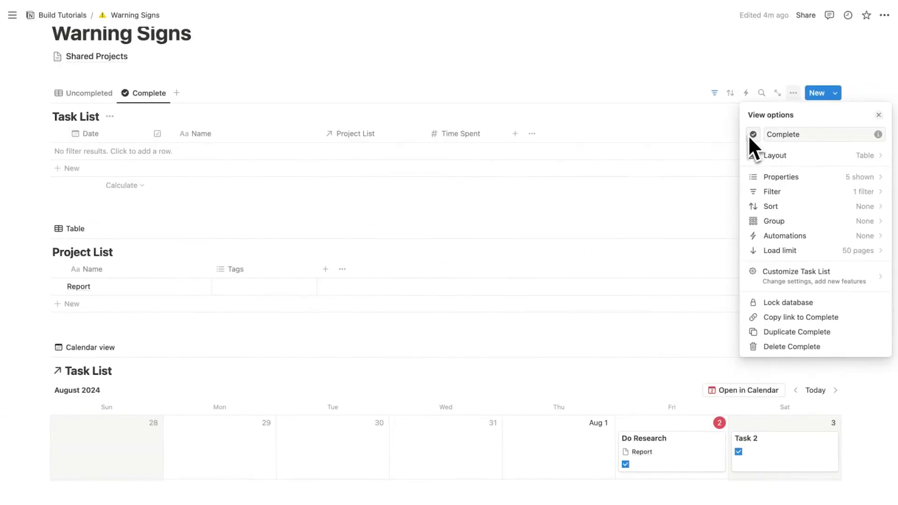
{"action": "left_click", "coordinate": [684, 125]}
Step: Change the Complete view's checkbox filter to show only checked tasks
{"action": "left_click", "coordinate": [737, 115]}
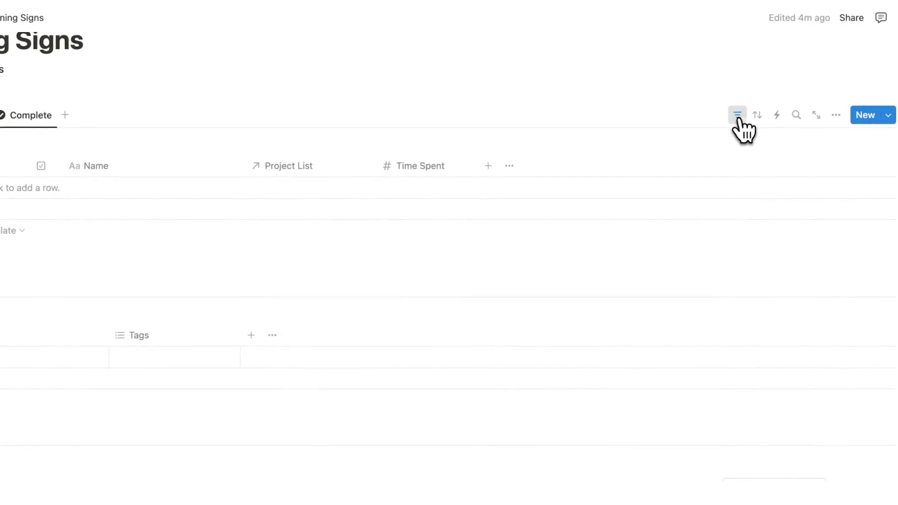
{"action": "left_click", "coordinate": [66, 169]}
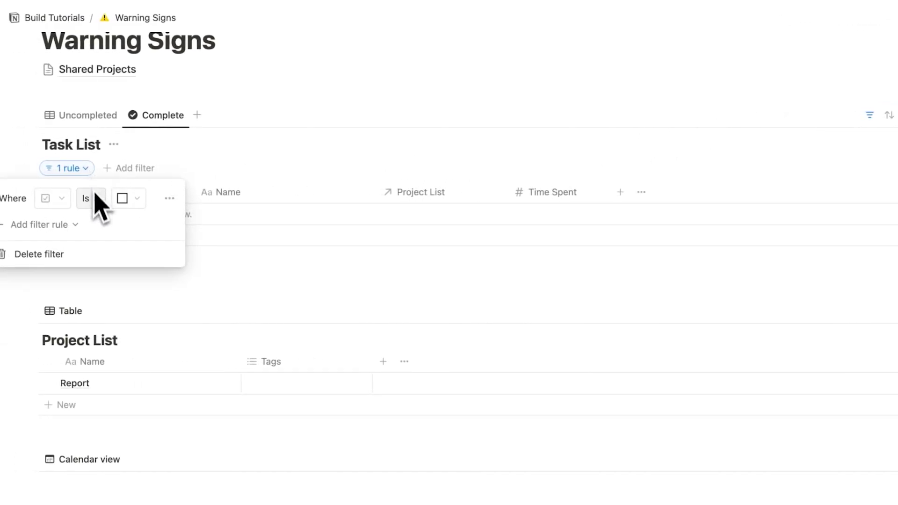
{"action": "left_click", "coordinate": [103, 199]}
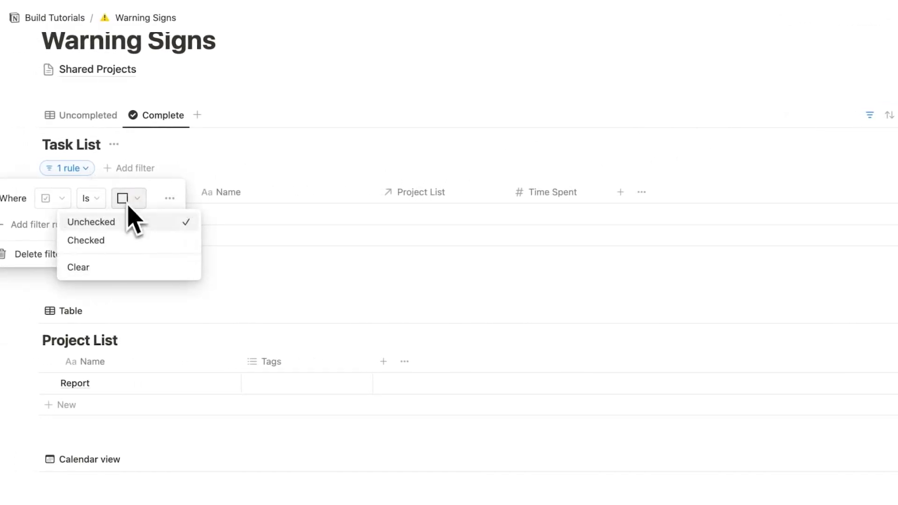
{"action": "left_click", "coordinate": [118, 240]}
{"action": "left_click", "coordinate": [259, 46]}
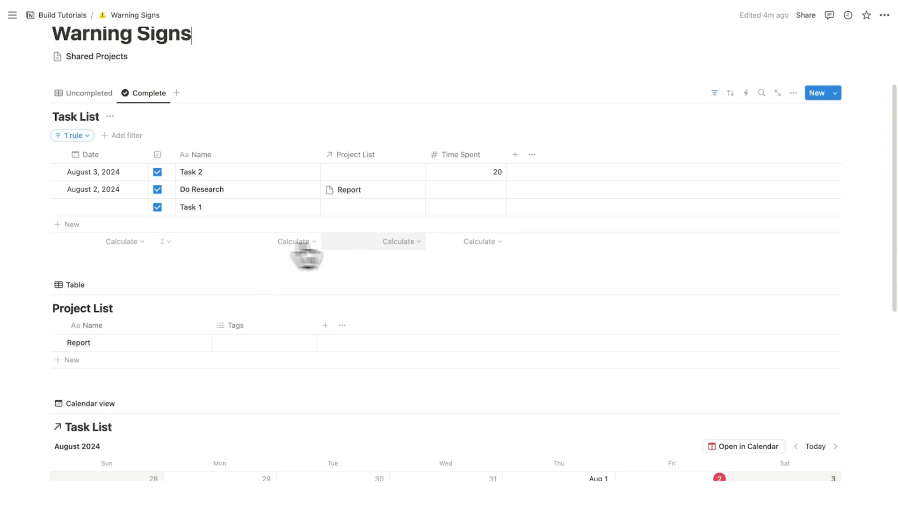
Step: Set the Time Spent column footer to show the Sum
{"action": "left_click", "coordinate": [464, 245]}
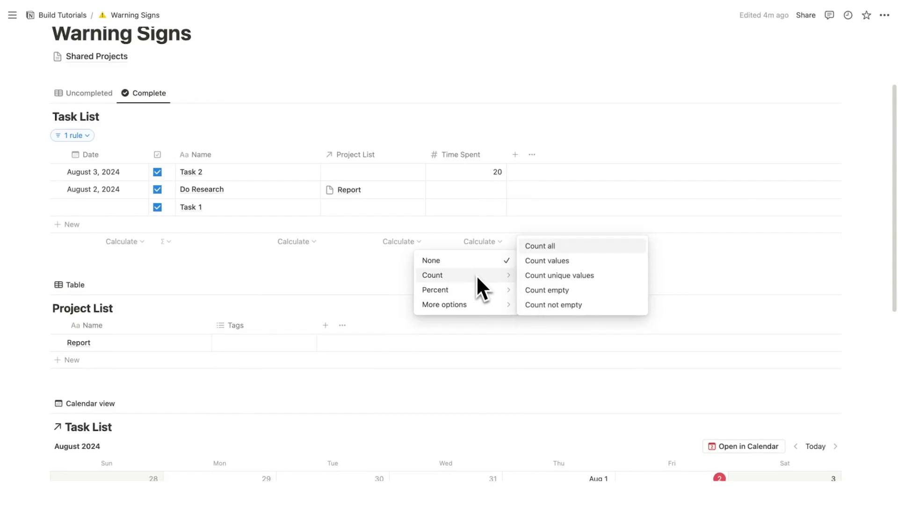
{"action": "mouse_move", "coordinate": [478, 304]}
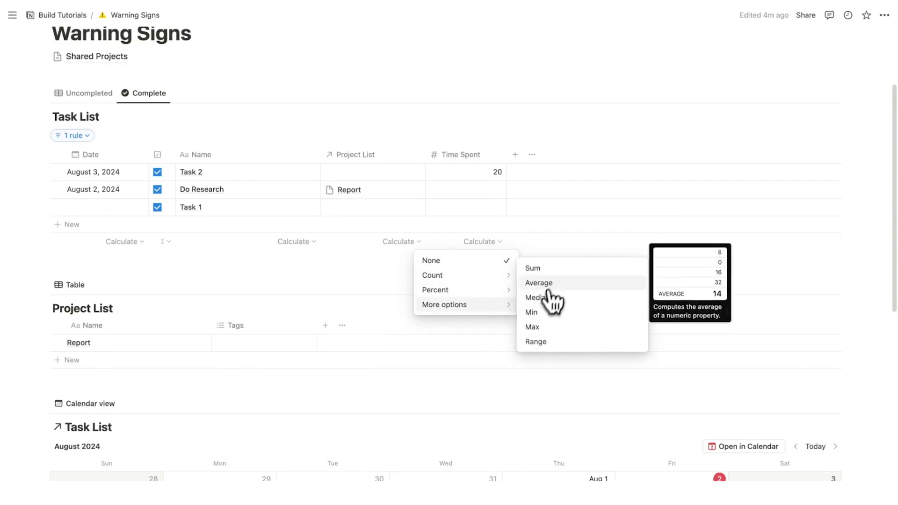
{"action": "left_click", "coordinate": [545, 269]}
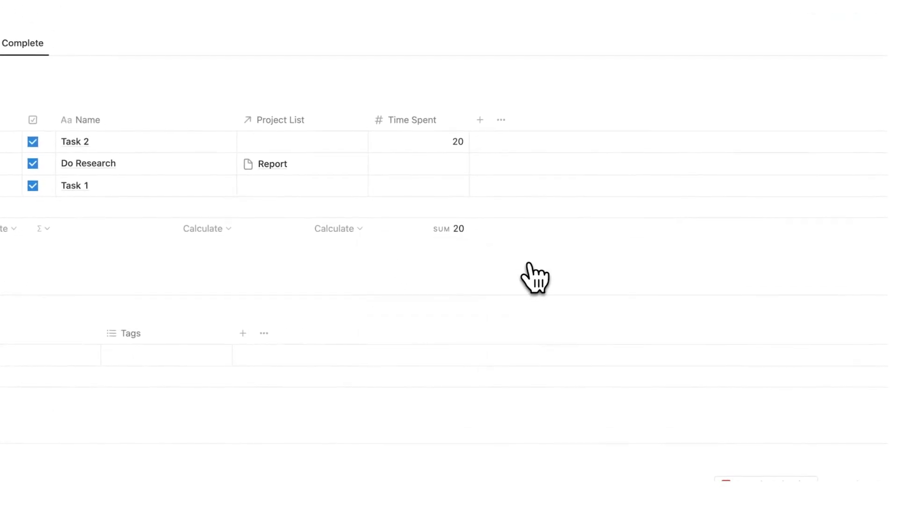
Step: Link Task 2 to the Report project and Task 1 to a newly created Project B
{"action": "left_click", "coordinate": [314, 163]}
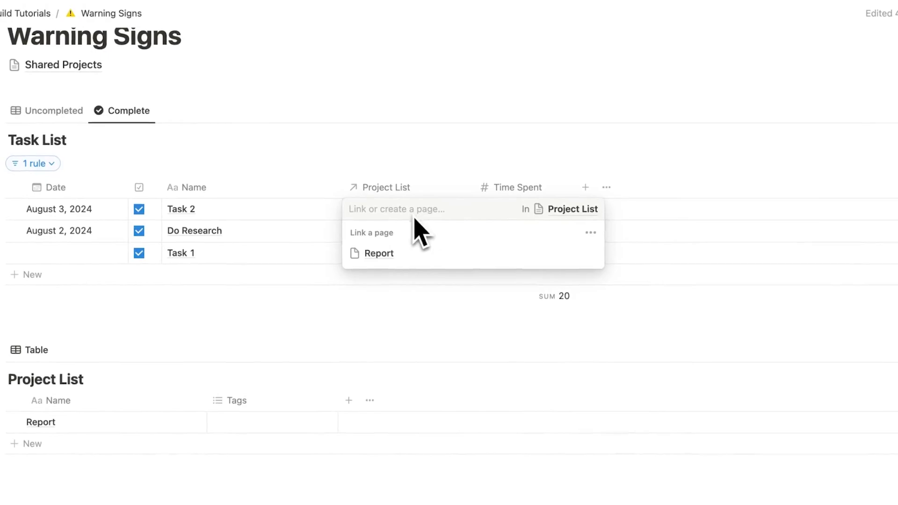
{"action": "left_click", "coordinate": [438, 170]}
{"action": "left_click", "coordinate": [389, 260]}
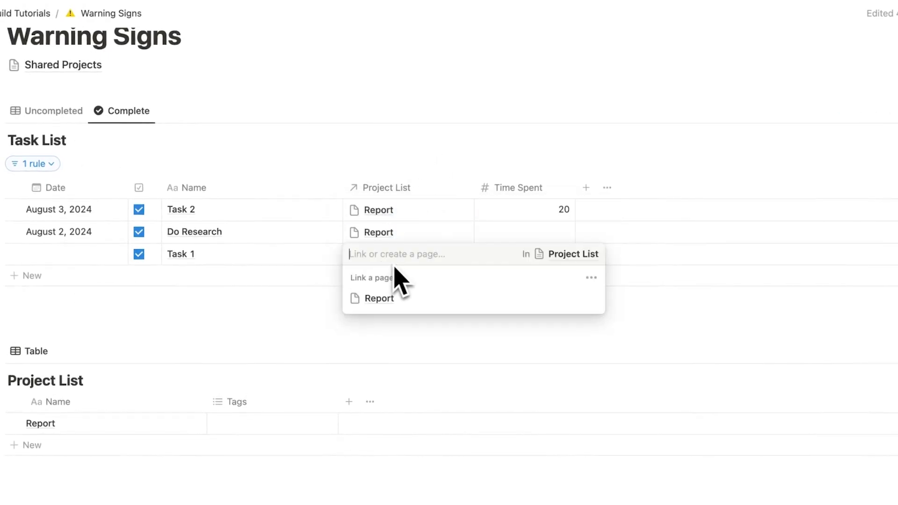
{"action": "type", "text": "Project B"}
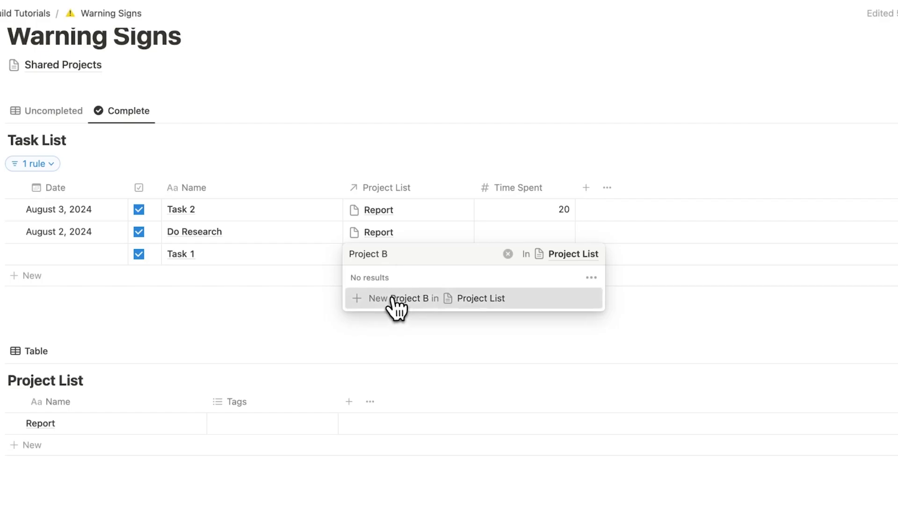
{"action": "left_click", "coordinate": [393, 297]}
{"action": "key", "text": "Escape"}
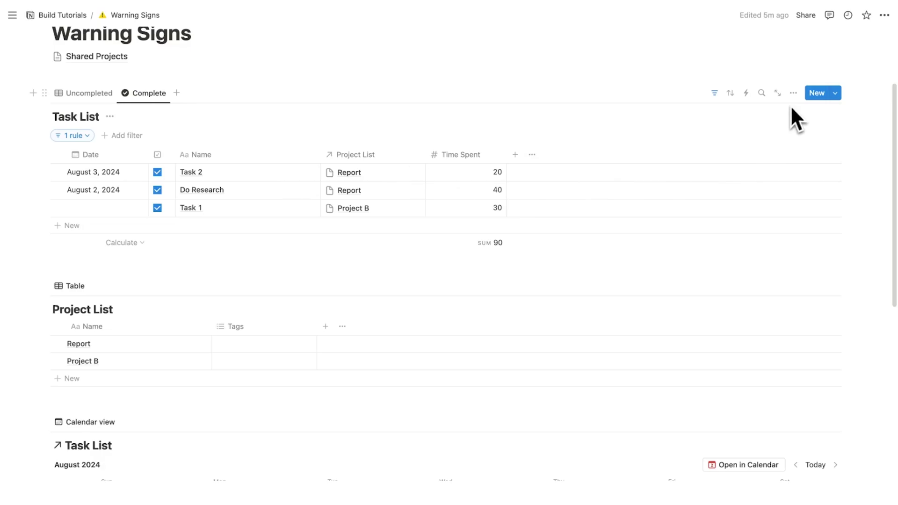
Step: Group the Complete view by Project List, giving Project B (30) and Report (60) separate sums
{"action": "left_click", "coordinate": [794, 93]}
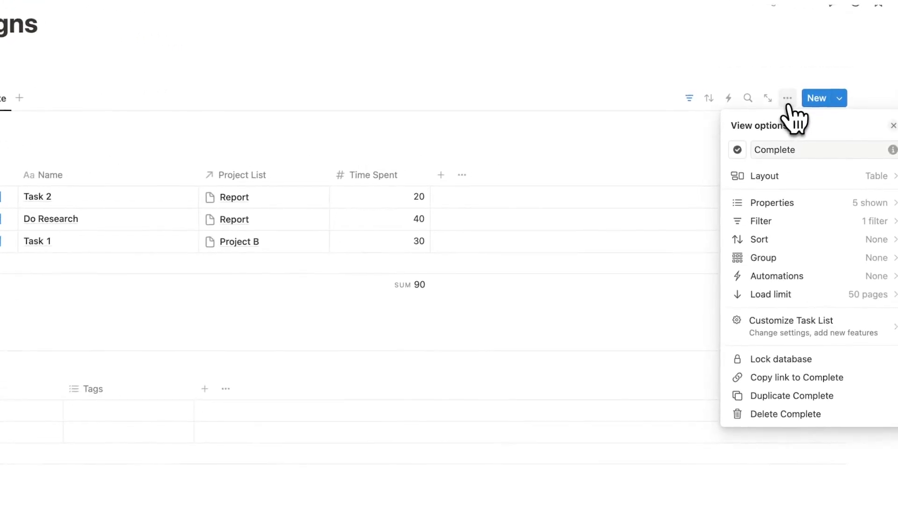
{"action": "left_click", "coordinate": [816, 260]}
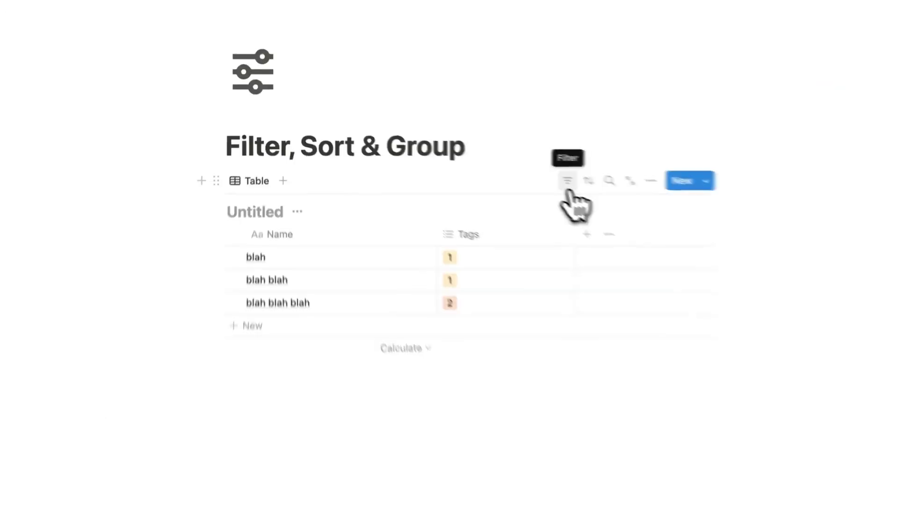
{"action": "left_click", "coordinate": [568, 180]}
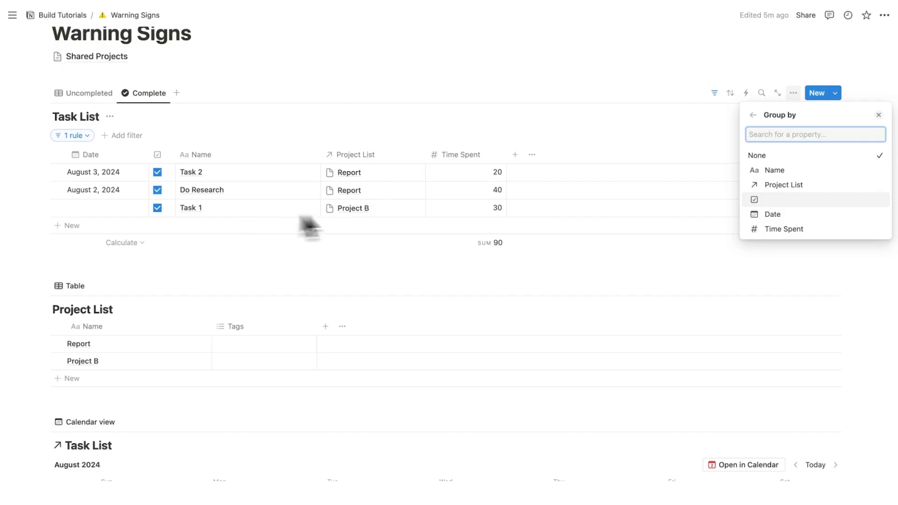
{"action": "left_click", "coordinate": [822, 185]}
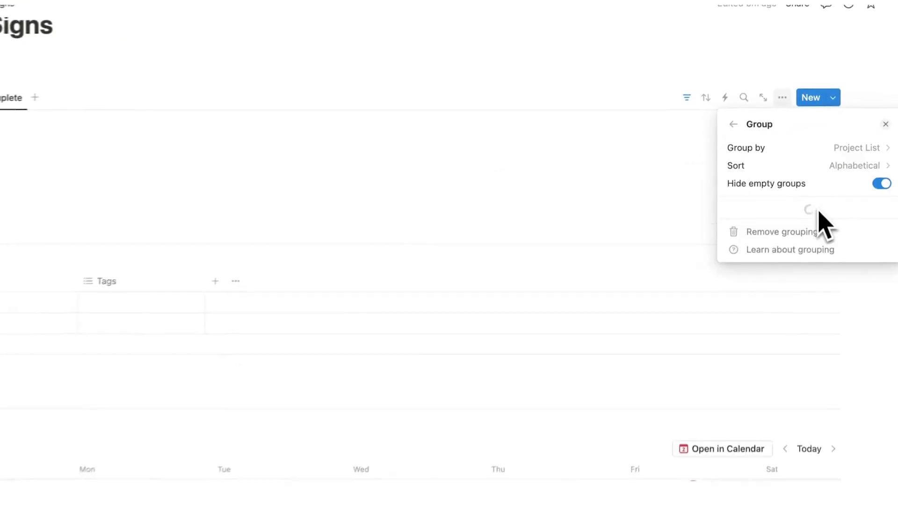
{"action": "key", "text": "Escape"}
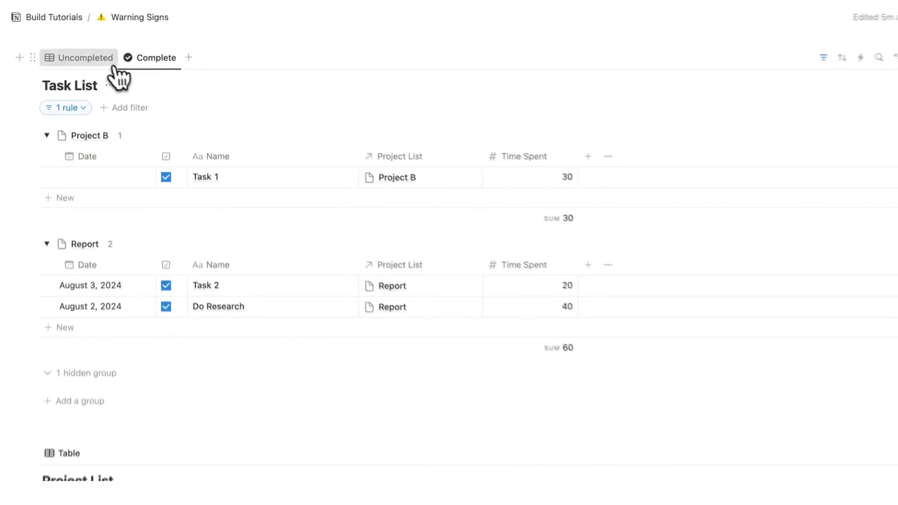
Step: Return to the now-empty Uncompleted view and scroll down to the calendar
{"action": "left_click", "coordinate": [112, 68]}
{"action": "scroll", "coordinate": [445, 194], "scroll_direction": "down", "scroll_amount": 5}
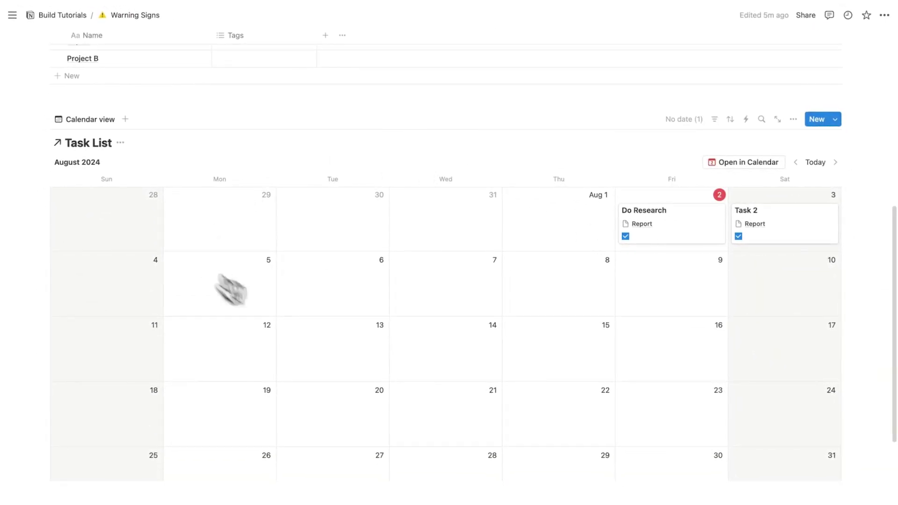
{"action": "scroll", "coordinate": [483, 262], "scroll_direction": "up", "scroll_amount": 10}
{"action": "scroll", "coordinate": [424, 212], "scroll_direction": "down", "scroll_amount": 2}
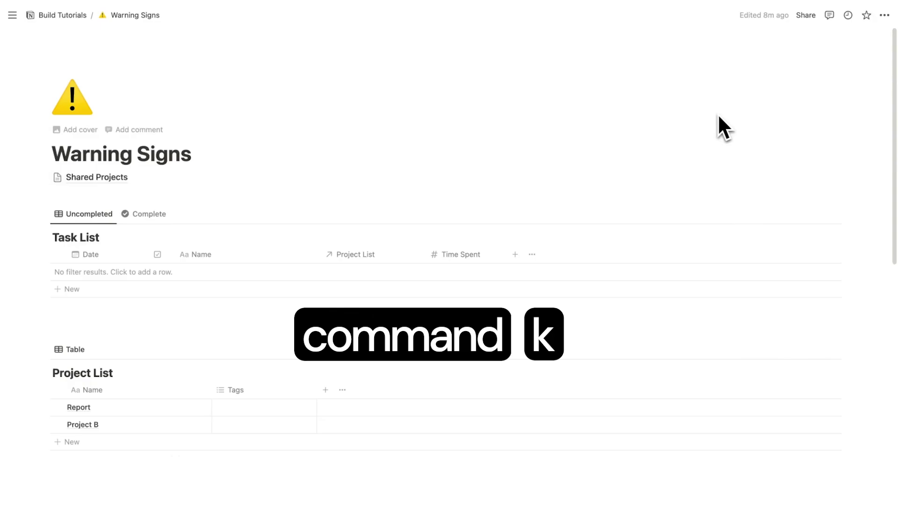
Step: Search the workspace with Cmd+K and filter the results to find the Headquarters dashboard
{"action": "key", "text": "super+k"}
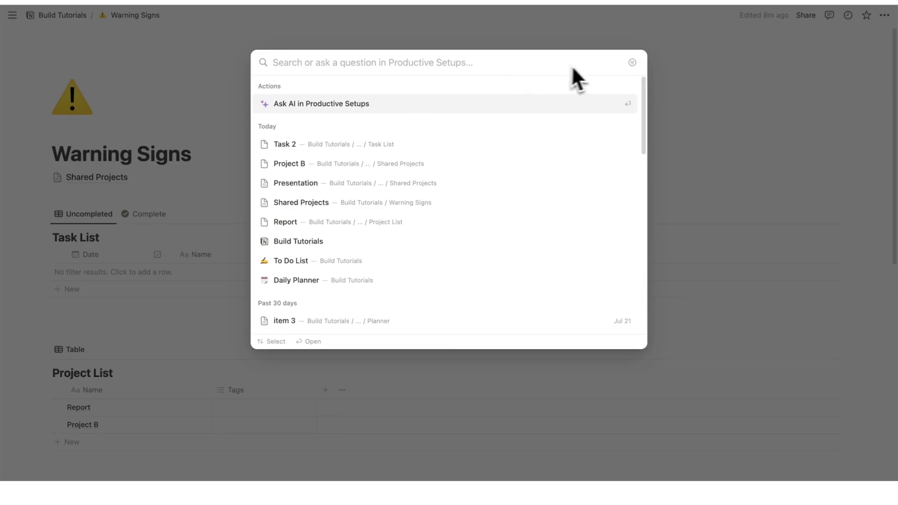
{"action": "left_click", "coordinate": [633, 63]}
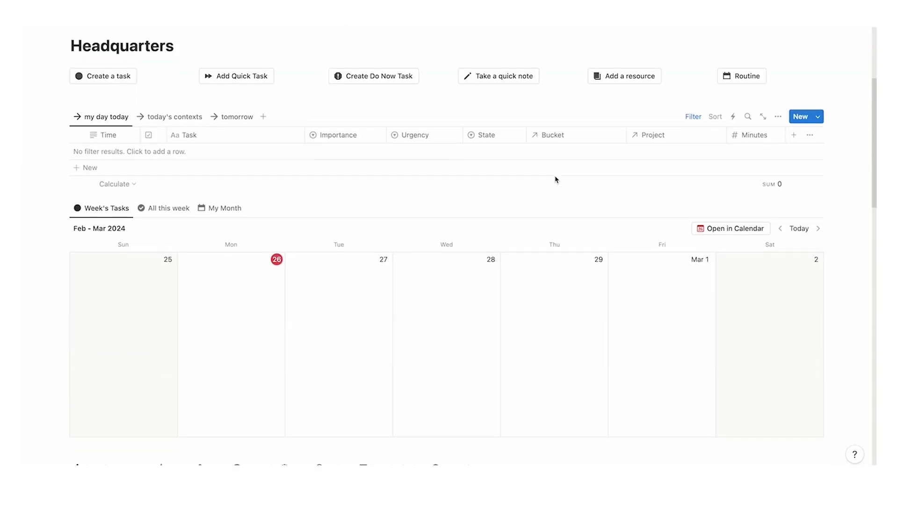
Step: Open the Job page and mark the opened task as done
{"action": "scroll", "coordinate": [133, 183], "scroll_direction": "up", "scroll_amount": 4}
{"action": "scroll", "coordinate": [132, 183], "scroll_direction": "down", "scroll_amount": 8}
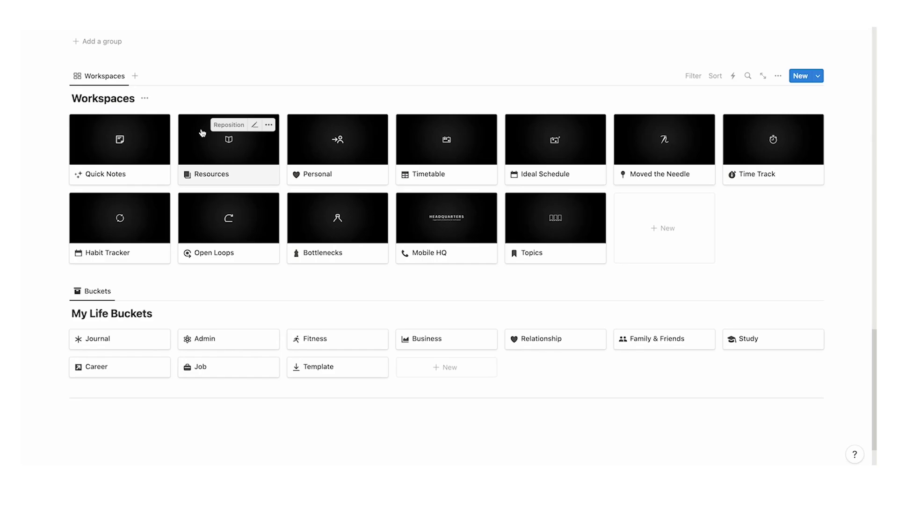
{"action": "left_click", "coordinate": [181, 363]}
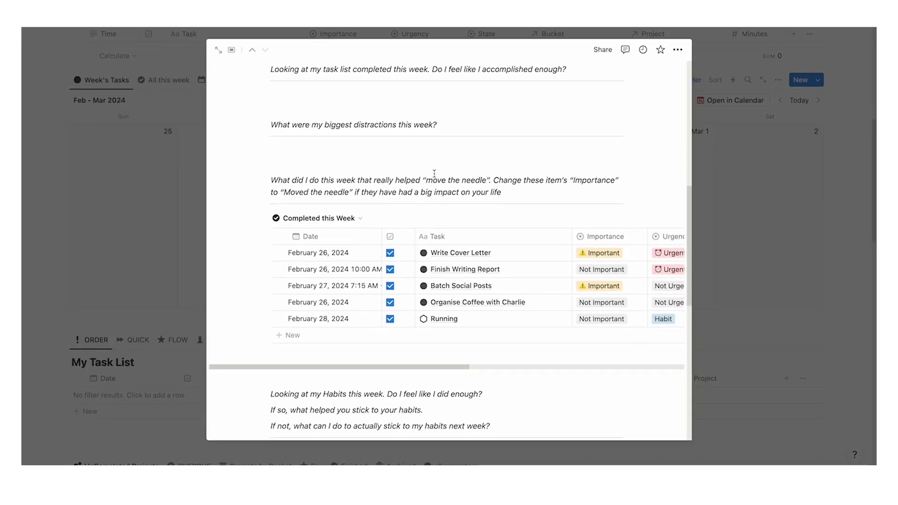
{"action": "scroll", "coordinate": [435, 174], "scroll_direction": "down", "scroll_amount": 2}
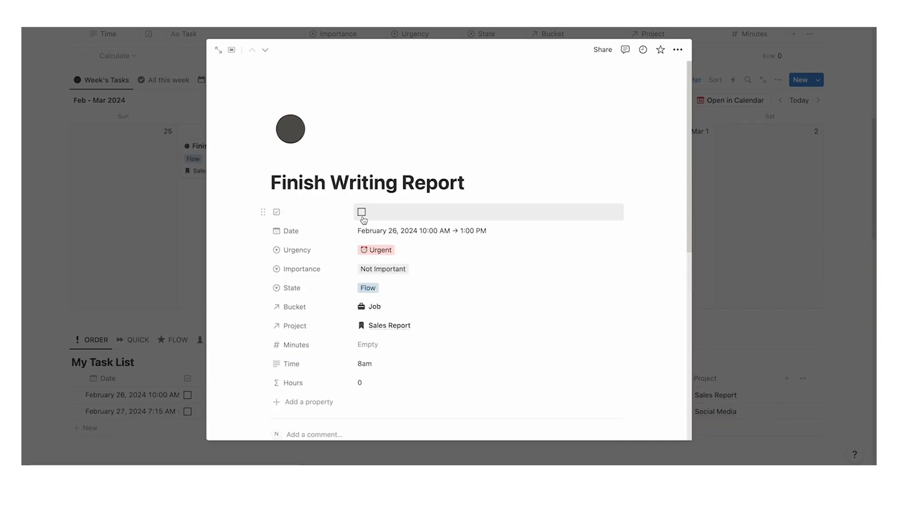
{"action": "left_click", "coordinate": [362, 212]}
{"action": "left_click", "coordinate": [158, 206]}
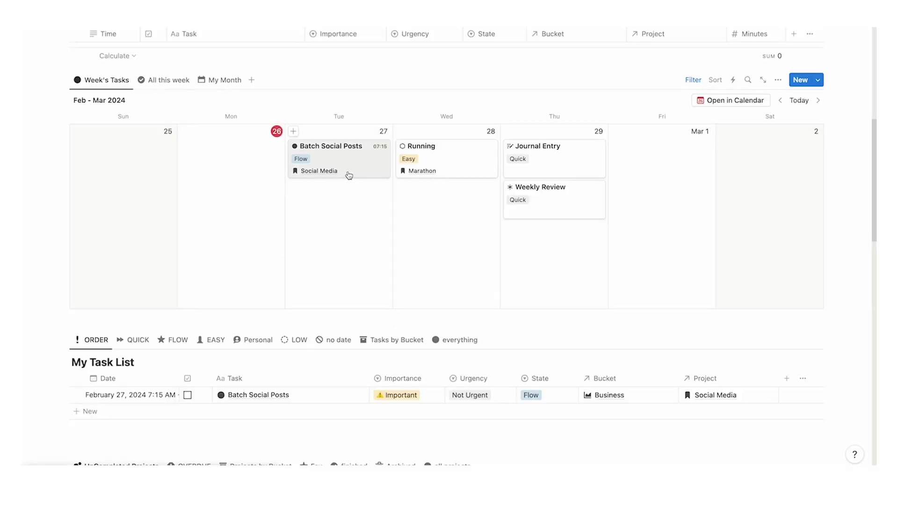
Step: In the Batch Social Posts task, correct the bottleneck title to 'Not productive enough'
{"action": "left_click", "coordinate": [345, 175]}
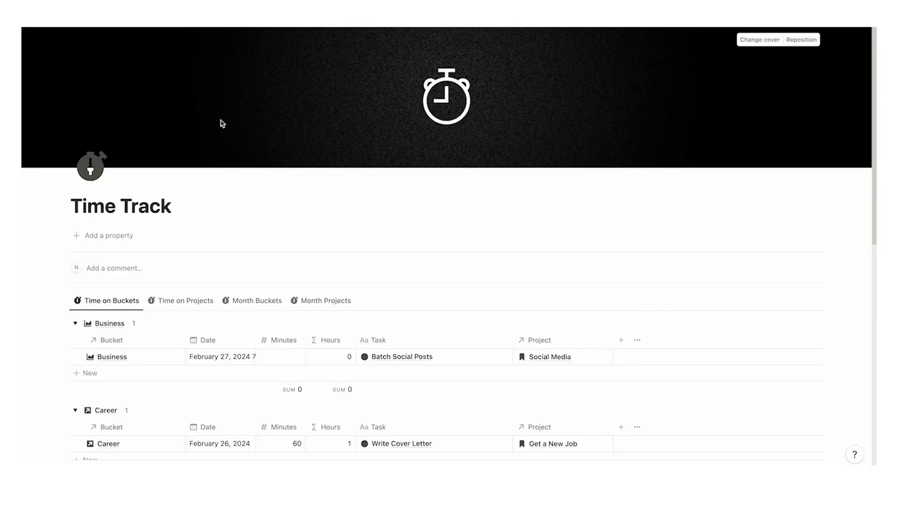
{"action": "scroll", "coordinate": [217, 120], "scroll_direction": "down", "scroll_amount": 5}
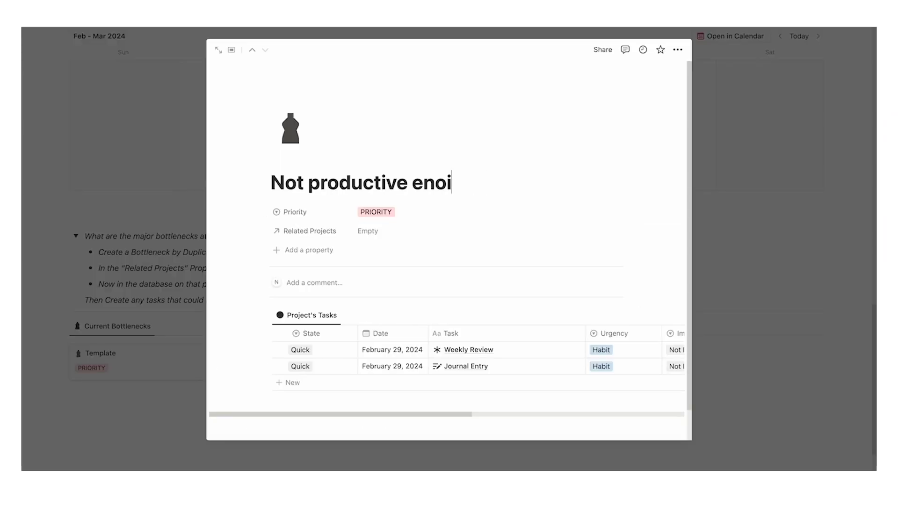
{"action": "key", "text": "BackSpace"}
{"action": "type", "text": "ugh"}
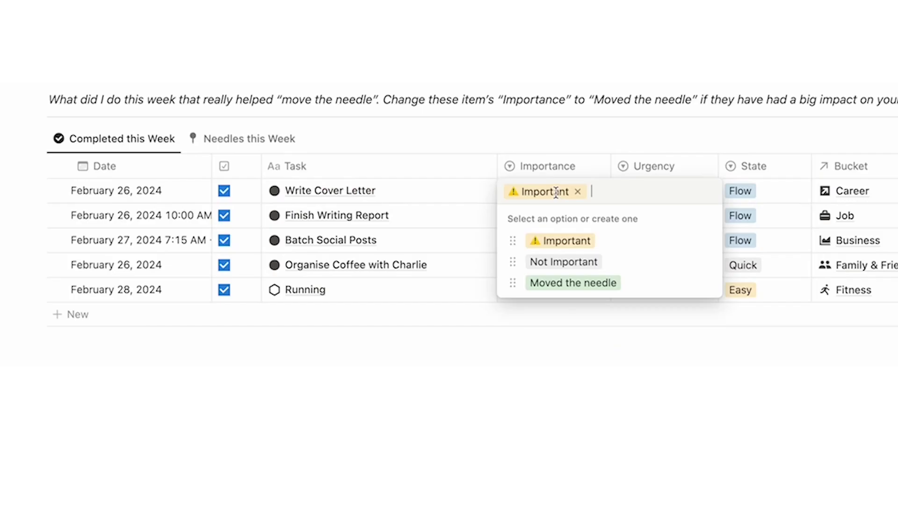